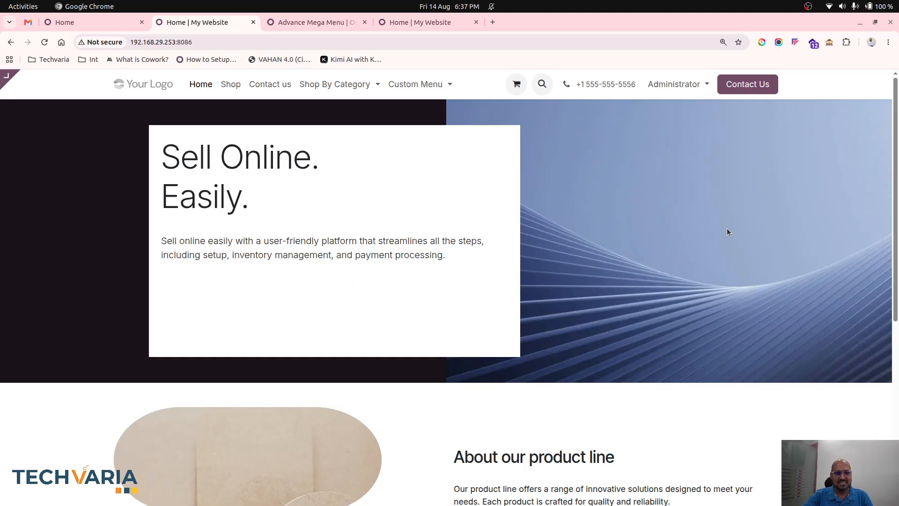
- Expand the storefront's Shop By Category mega menu through Home and Living Room down to the Sofas subcategories
{"action": "left_click", "coordinate": [365, 85]}
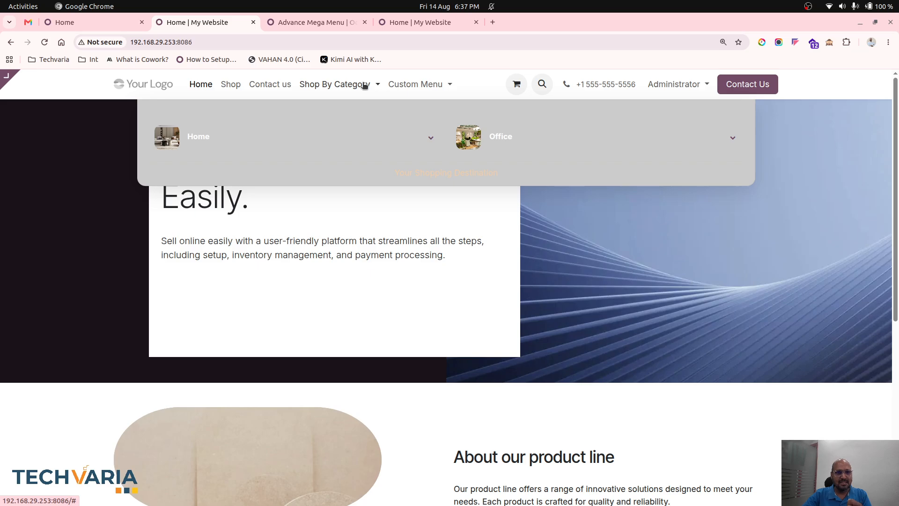
{"action": "left_click", "coordinate": [432, 137]}
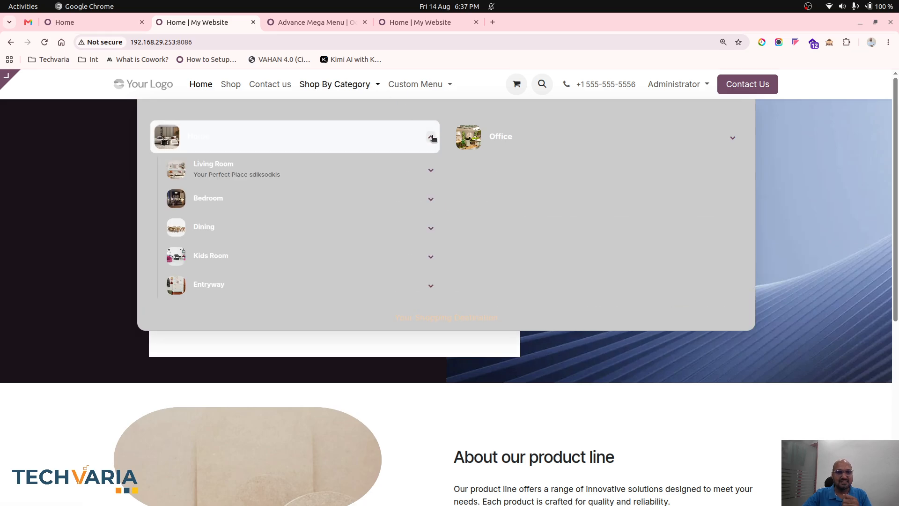
{"action": "left_click", "coordinate": [430, 171]}
{"action": "left_click", "coordinate": [429, 200]}
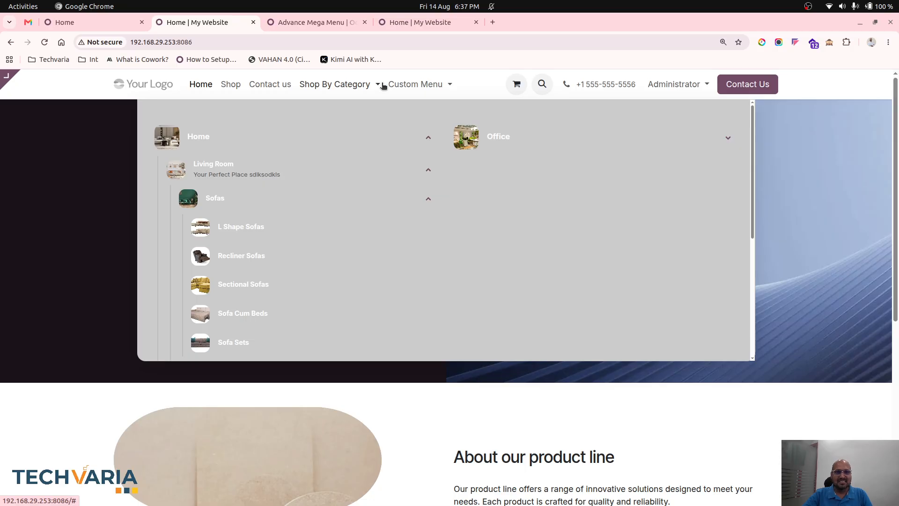
- Open the Website app's Menus configuration in the backend and expand the My Website group
{"action": "left_click", "coordinate": [105, 28]}
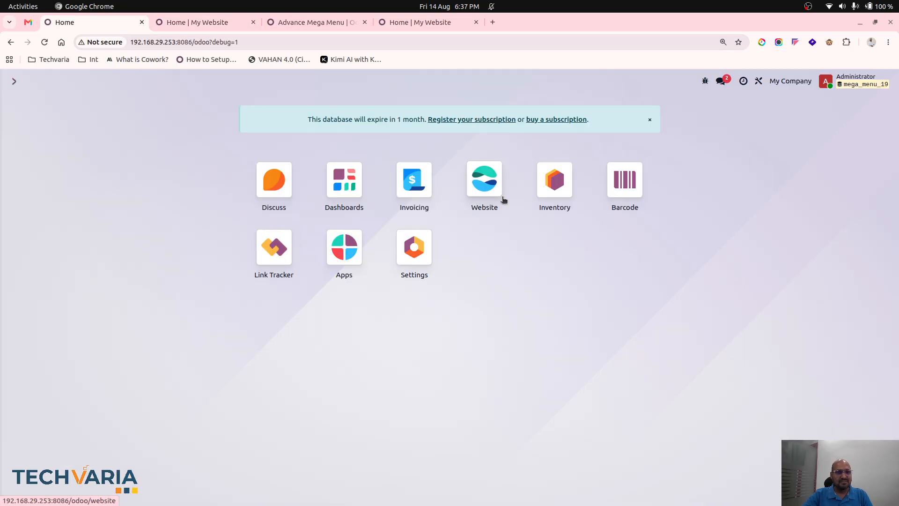
{"action": "left_click", "coordinate": [503, 200]}
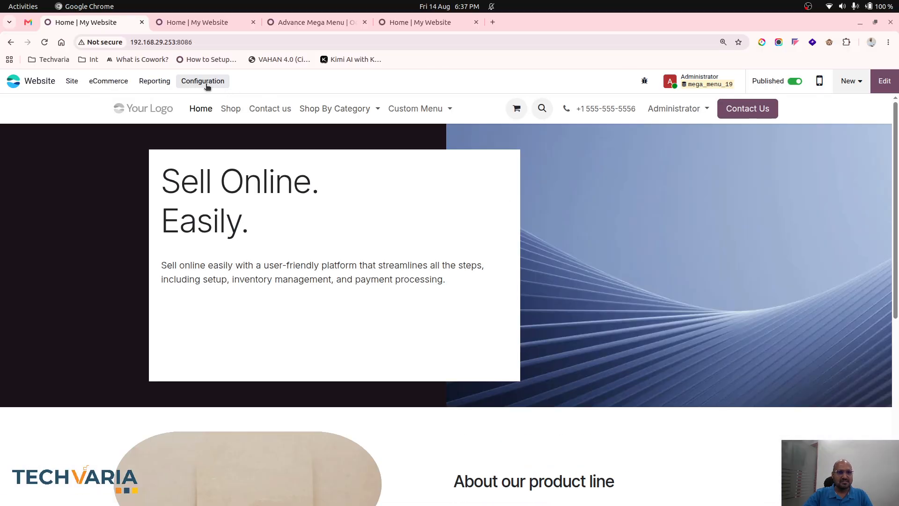
{"action": "left_click", "coordinate": [205, 84]}
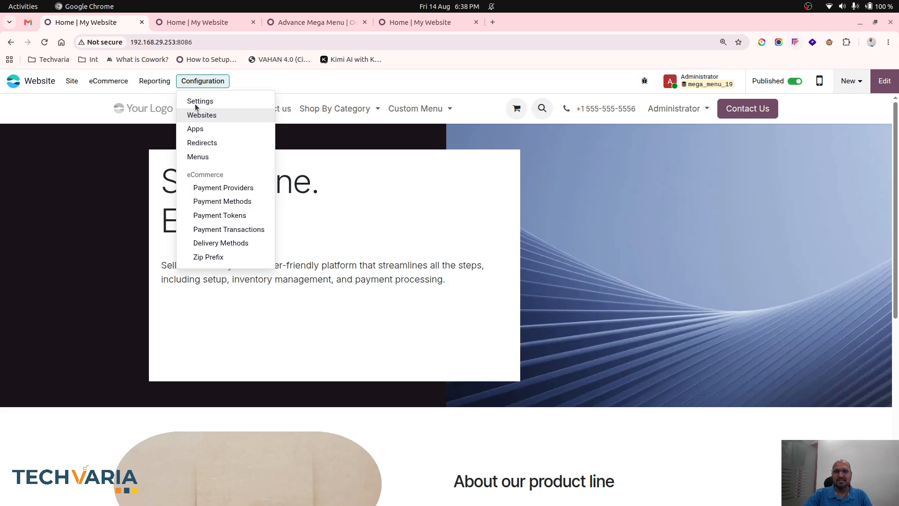
{"action": "left_click", "coordinate": [199, 156]}
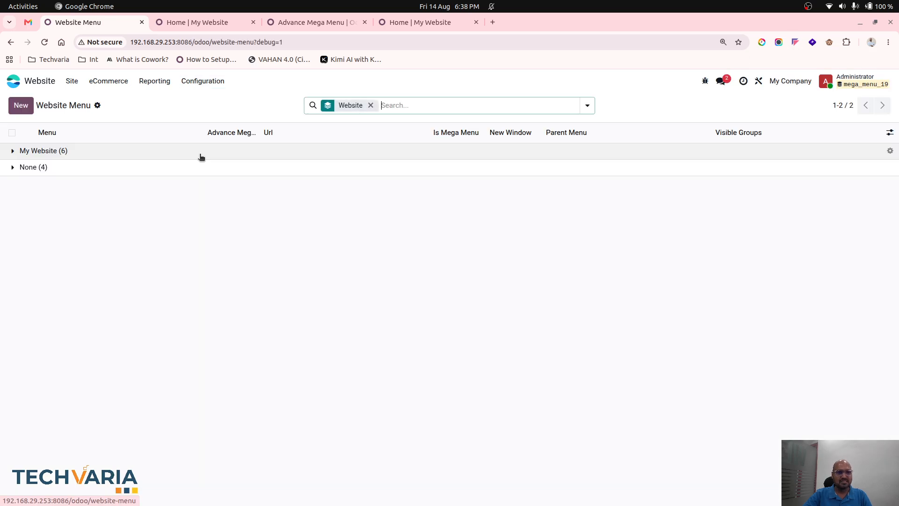
{"action": "left_click", "coordinate": [160, 149]}
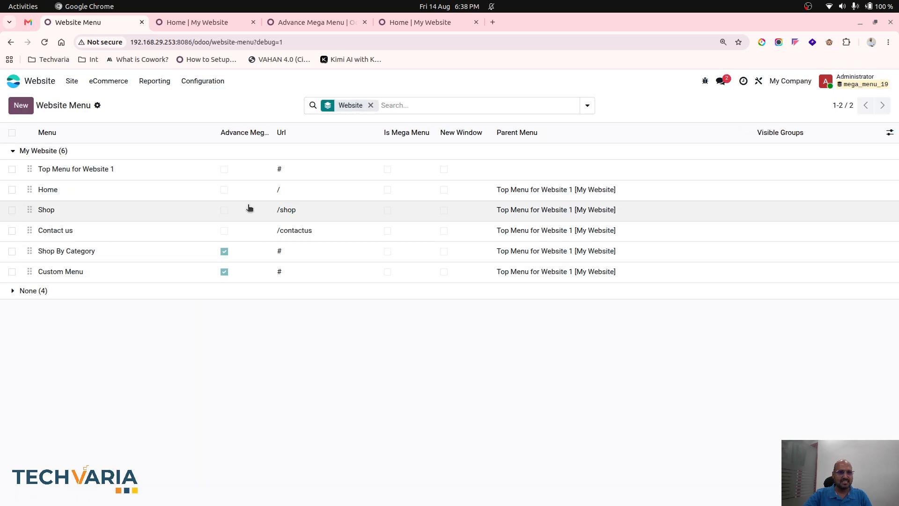
- Examine the Advance Megamenu column's field details and the Advance Mega Menu module's page in the Odoo Apps store
{"action": "mouse_move", "coordinate": [243, 137]}
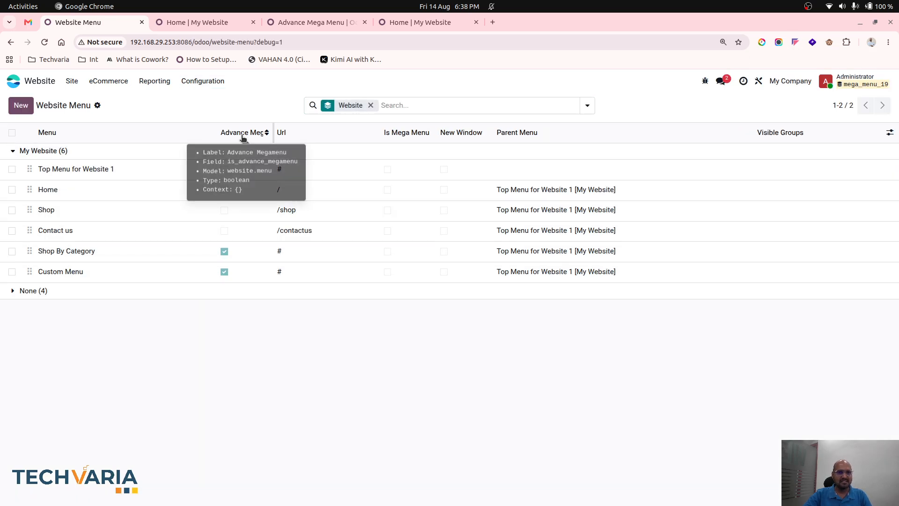
{"action": "left_click", "coordinate": [403, 28]}
{"action": "left_click", "coordinate": [304, 22]}
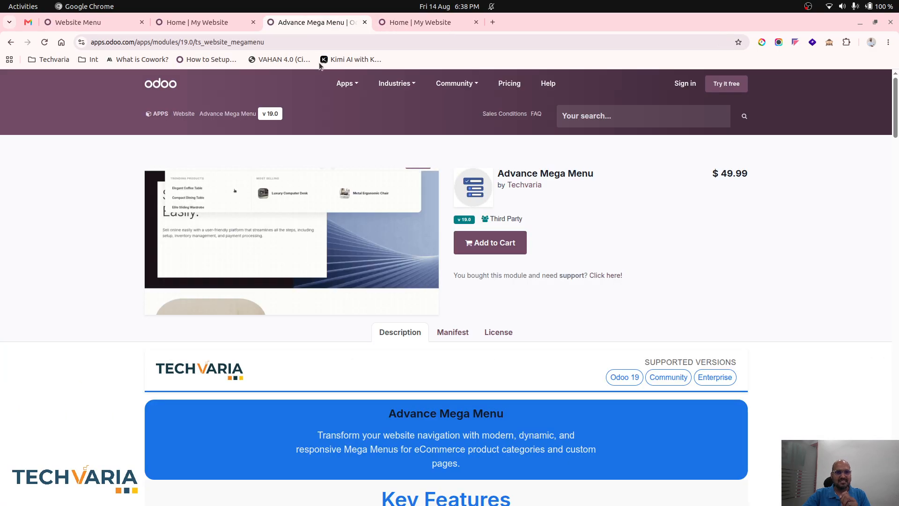
{"action": "triple_click", "coordinate": [523, 171]}
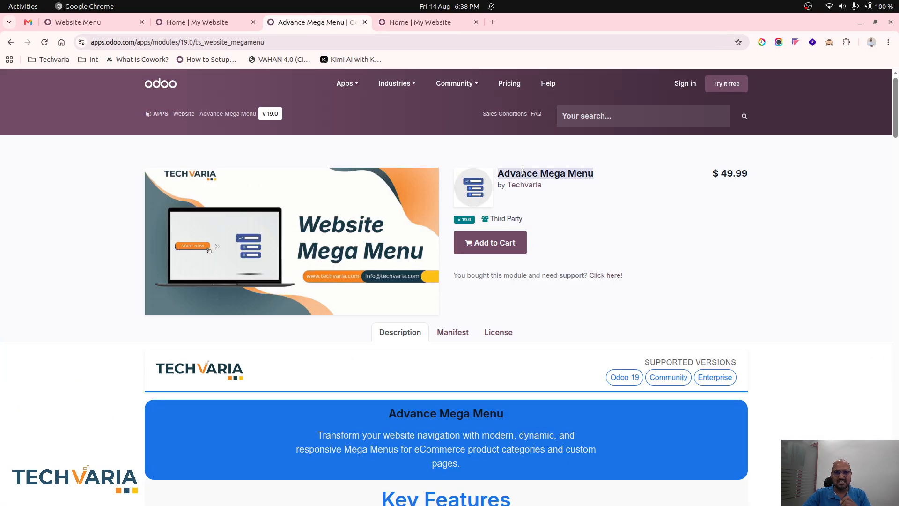
- In the Shop By Category website menu, turn off the separator, custom background color, footer and custom colors, keeping 2 Columns
{"action": "left_click", "coordinate": [100, 19]}
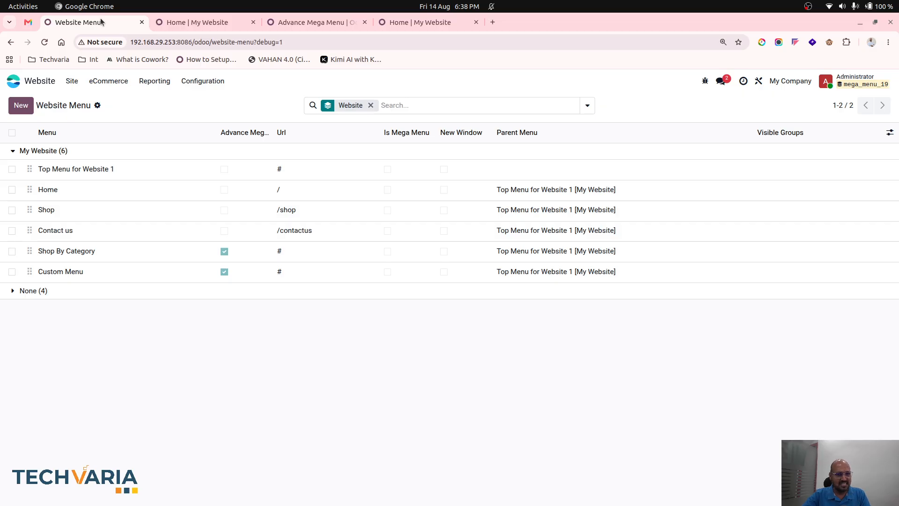
{"action": "left_click", "coordinate": [141, 251]}
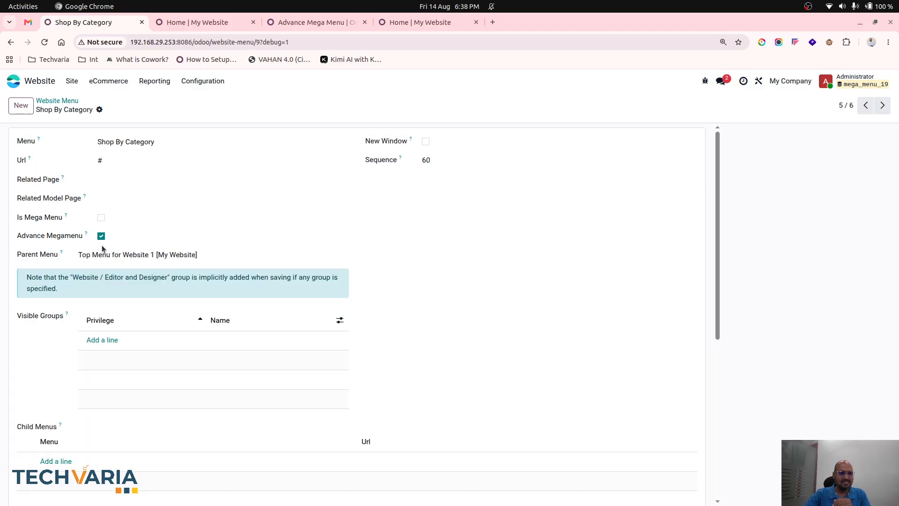
{"action": "scroll", "coordinate": [165, 304], "scroll_direction": "down", "scroll_amount": 5}
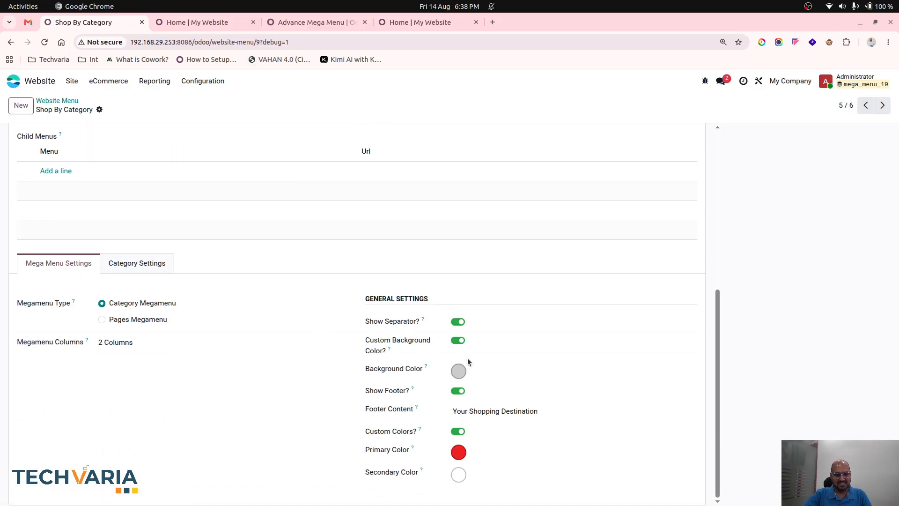
{"action": "left_click", "coordinate": [458, 341]}
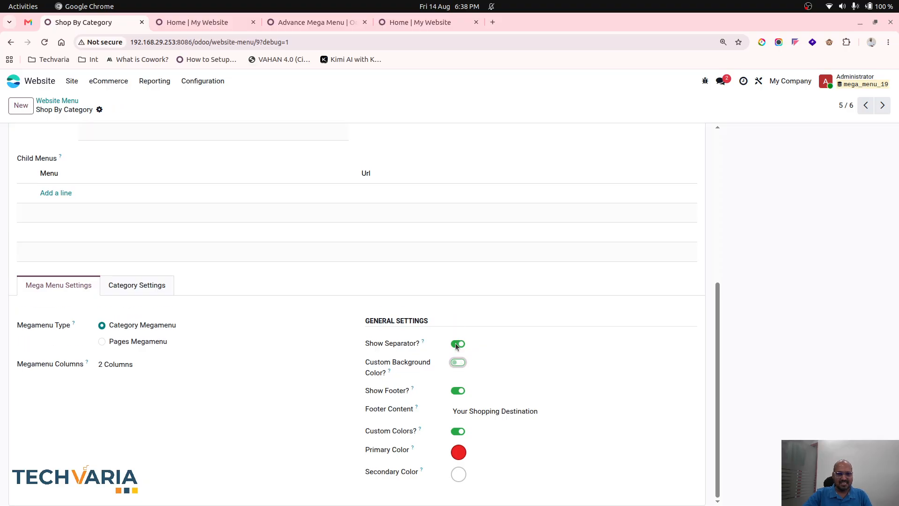
{"action": "left_click", "coordinate": [457, 344]}
{"action": "left_click", "coordinate": [458, 391]}
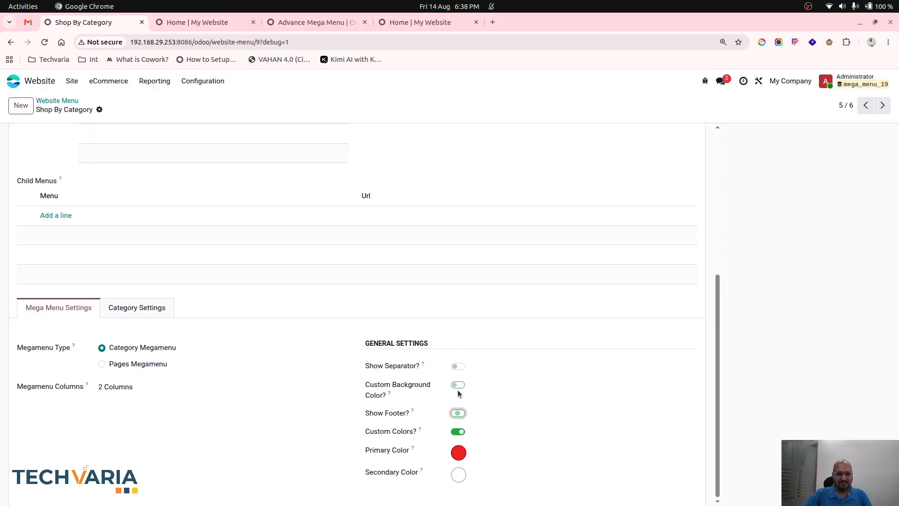
{"action": "left_click", "coordinate": [458, 431]}
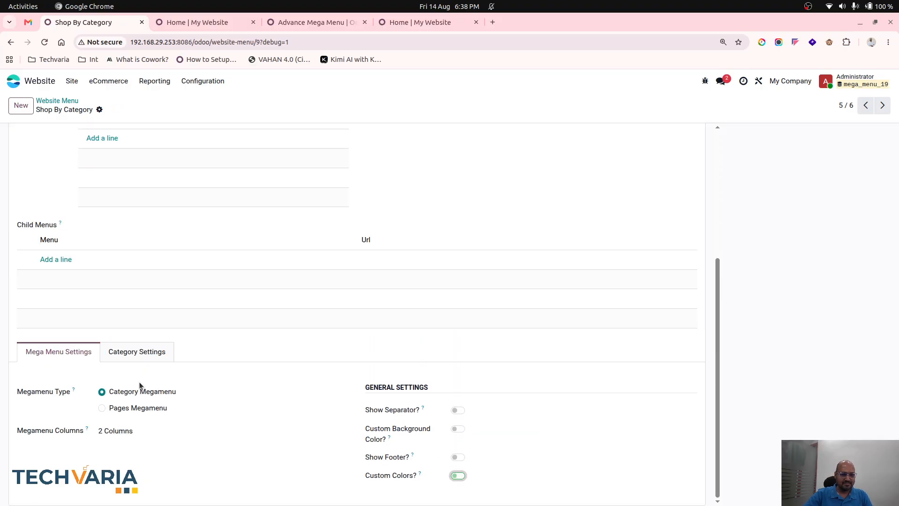
{"action": "left_click", "coordinate": [125, 428]}
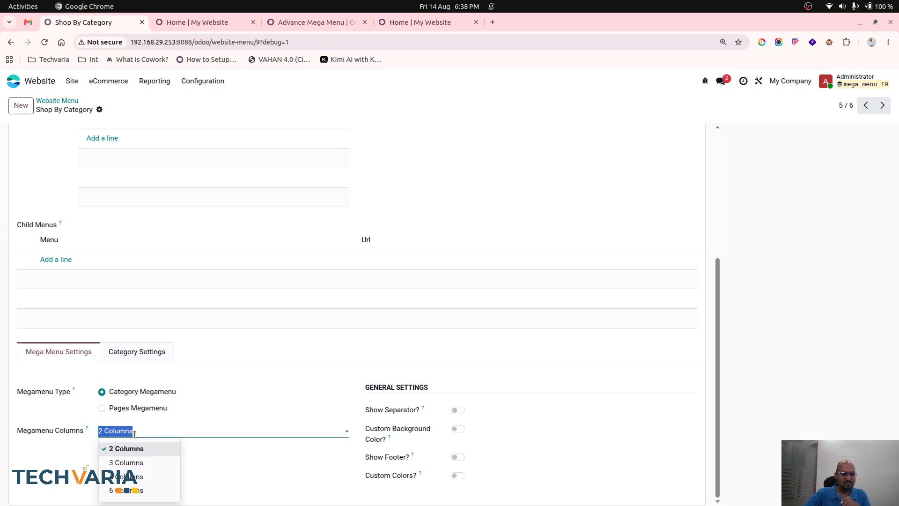
{"action": "left_click", "coordinate": [220, 469]}
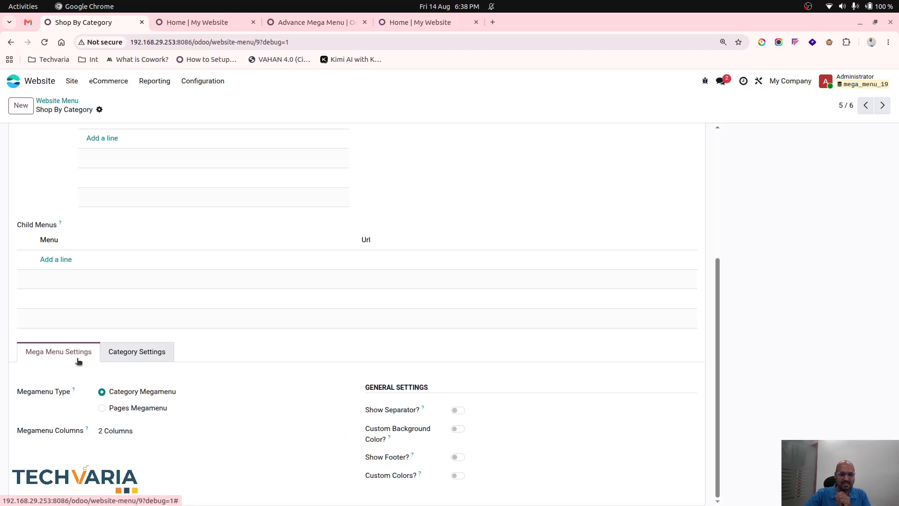
- Reload the storefront and browse Shop By Category through Home, Living Room and Sofas to the L Shape Sofas page
{"action": "left_click", "coordinate": [206, 24]}
{"action": "left_click", "coordinate": [44, 42]}
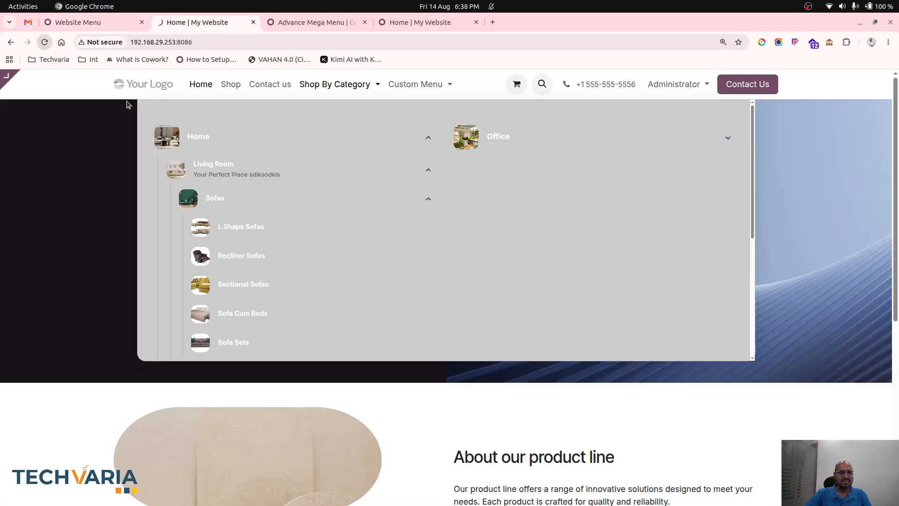
{"action": "left_click", "coordinate": [341, 86]}
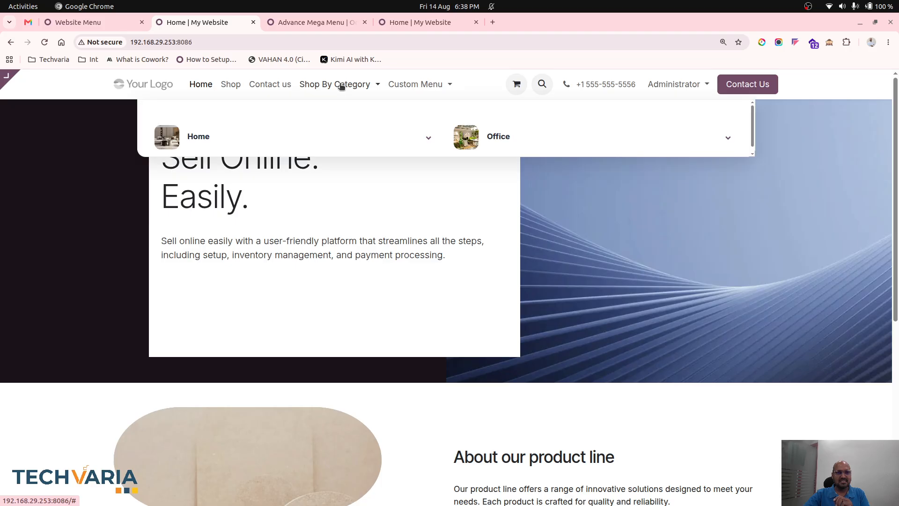
{"action": "left_click", "coordinate": [429, 137]}
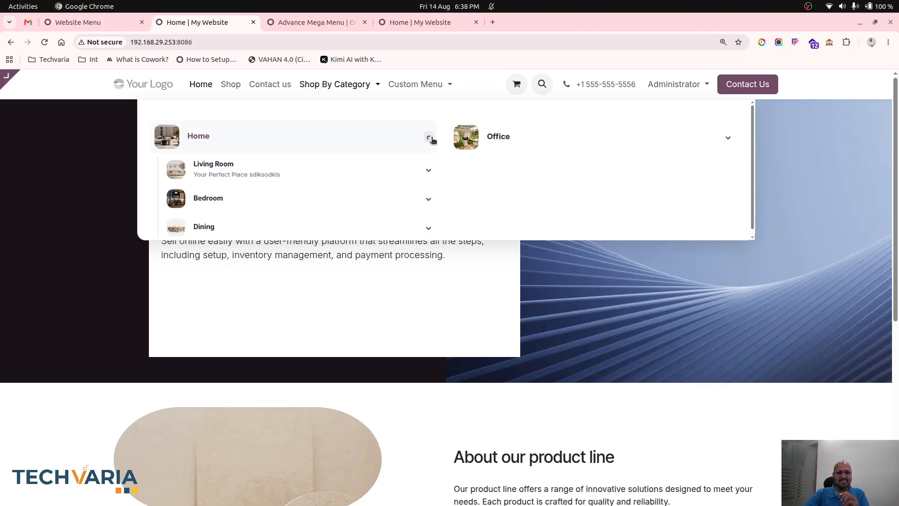
{"action": "left_click", "coordinate": [429, 171]}
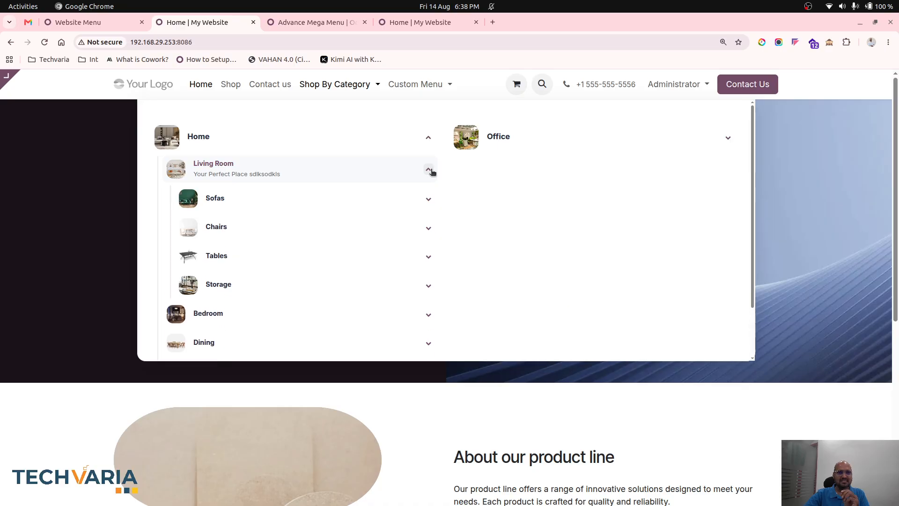
{"action": "left_click", "coordinate": [428, 199]}
{"action": "left_click", "coordinate": [253, 227]}
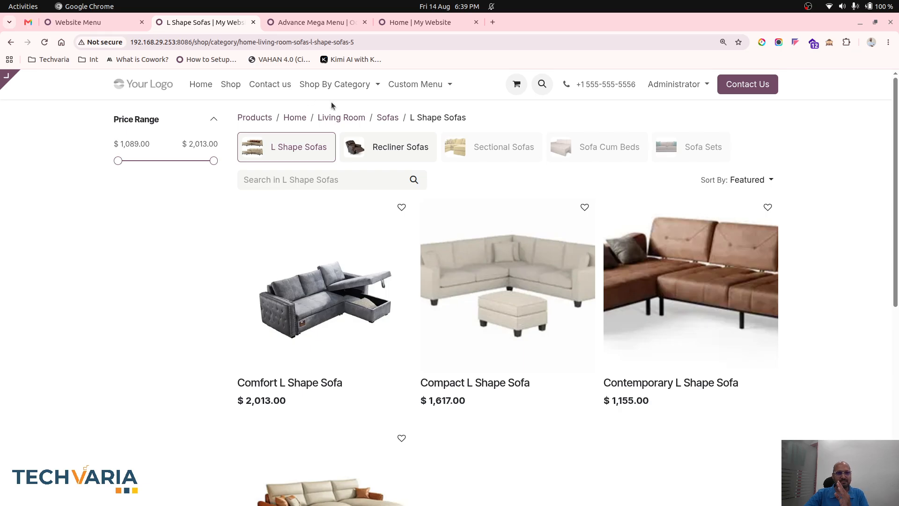
- Reopen the Shop By Category website menu in the backend and examine its Category Settings and category list
{"action": "left_click", "coordinate": [108, 23]}
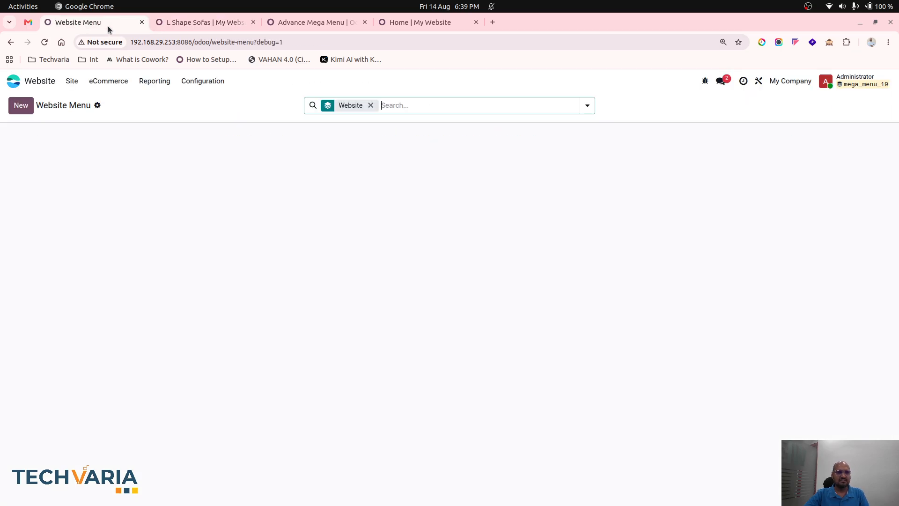
{"action": "left_click", "coordinate": [135, 254]}
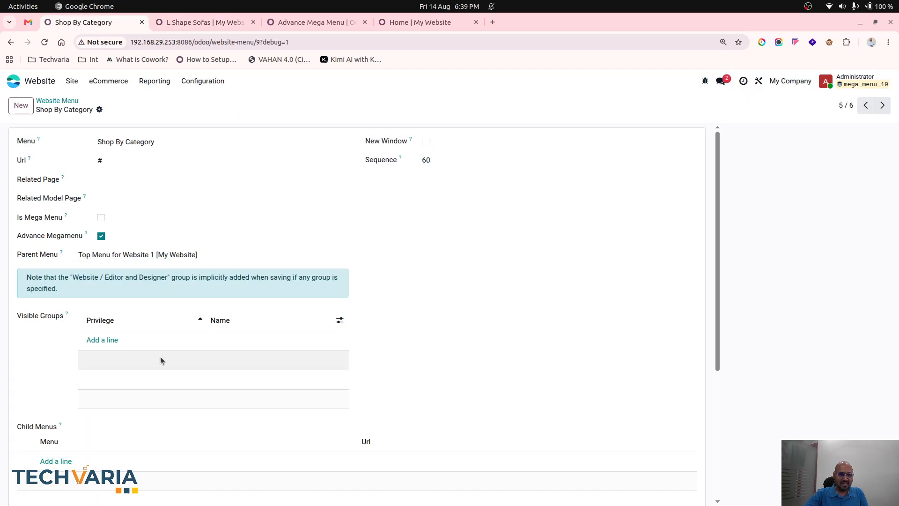
{"action": "scroll", "coordinate": [160, 354], "scroll_direction": "down", "scroll_amount": 5}
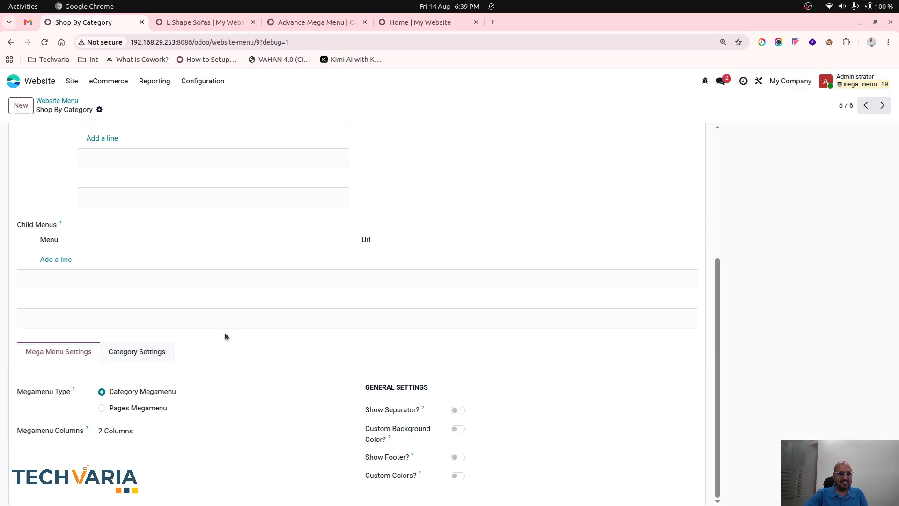
{"action": "scroll", "coordinate": [225, 333], "scroll_direction": "up", "scroll_amount": 5}
{"action": "scroll", "coordinate": [225, 333], "scroll_direction": "down", "scroll_amount": 5}
{"action": "left_click", "coordinate": [138, 352]}
{"action": "scroll", "coordinate": [155, 404], "scroll_direction": "down", "scroll_amount": 3}
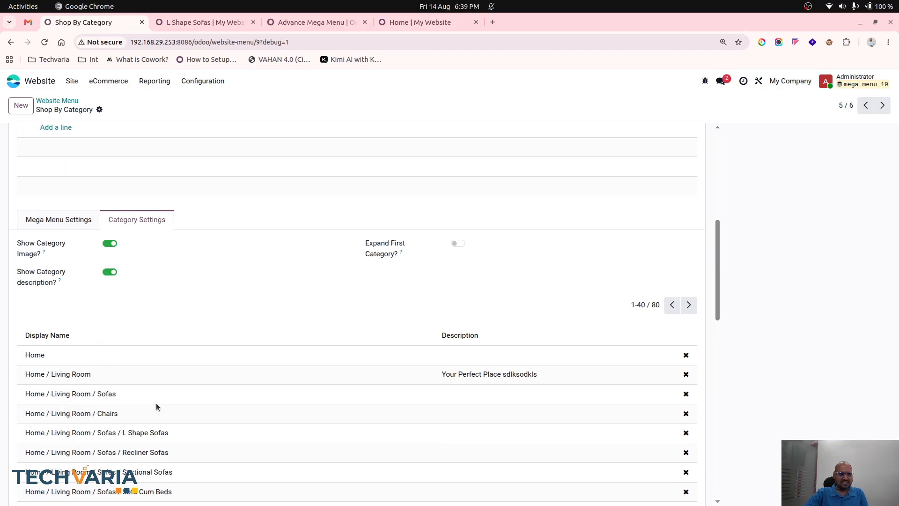
{"action": "scroll", "coordinate": [156, 406], "scroll_direction": "down", "scroll_amount": 1}
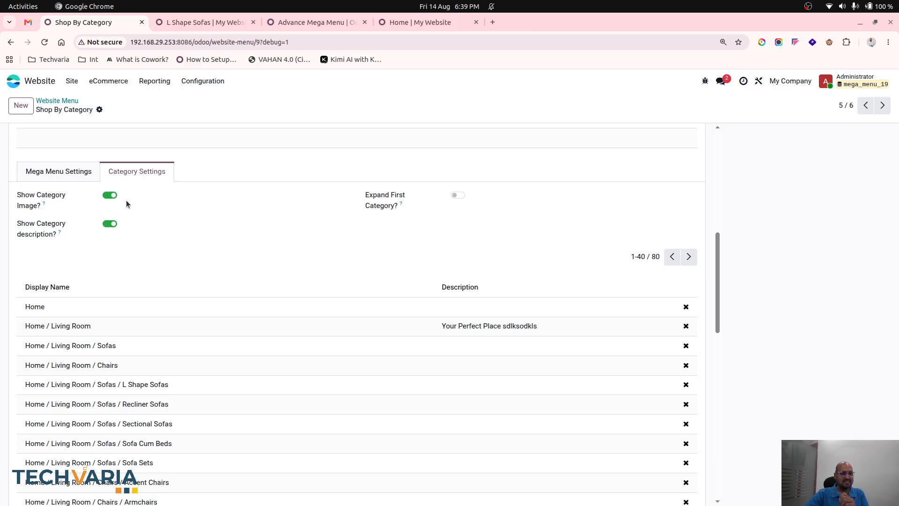
- Compare the category image and description settings with the Home and Living Room entries in the storefront's Shop By Category menu
{"action": "left_click", "coordinate": [207, 22]}
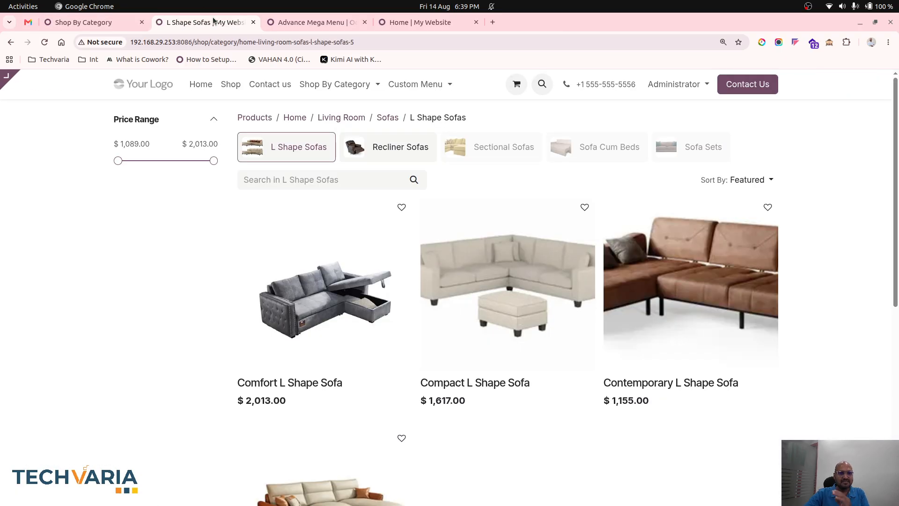
{"action": "left_click", "coordinate": [341, 85]}
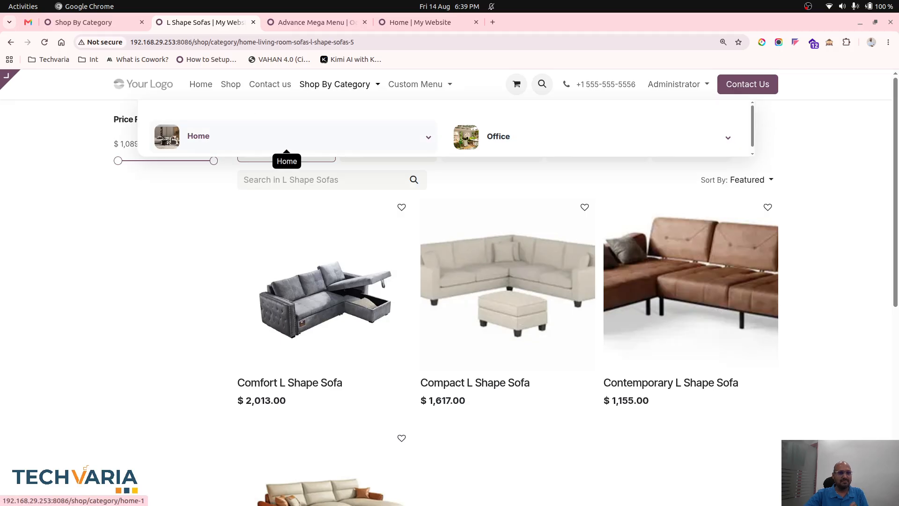
{"action": "left_click", "coordinate": [115, 28]}
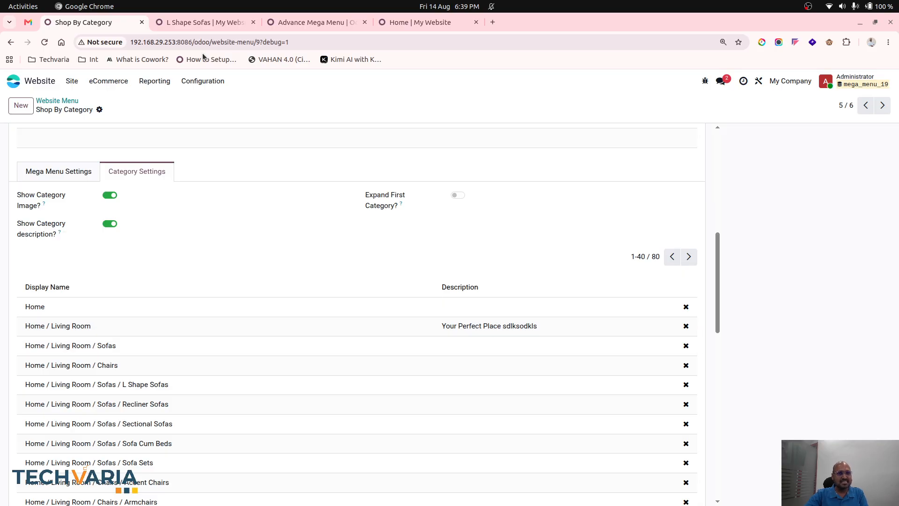
{"action": "left_click", "coordinate": [183, 25]}
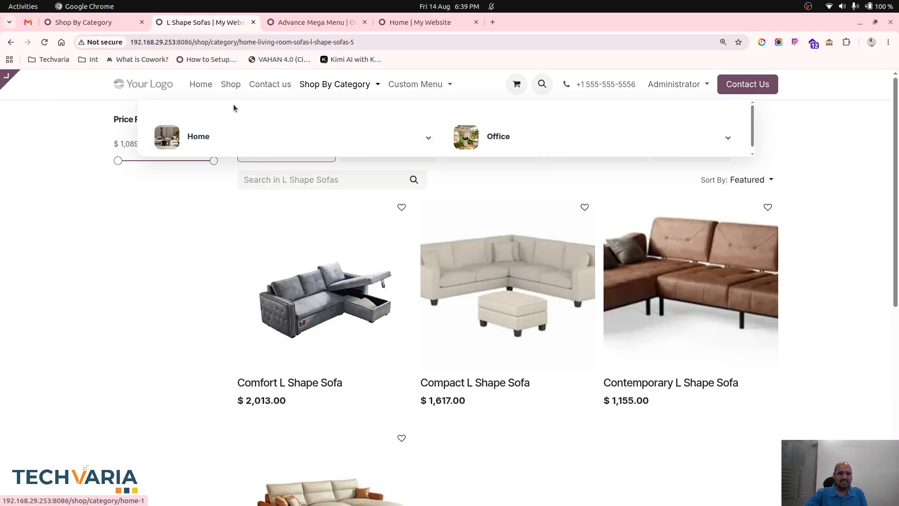
{"action": "left_click", "coordinate": [429, 139]}
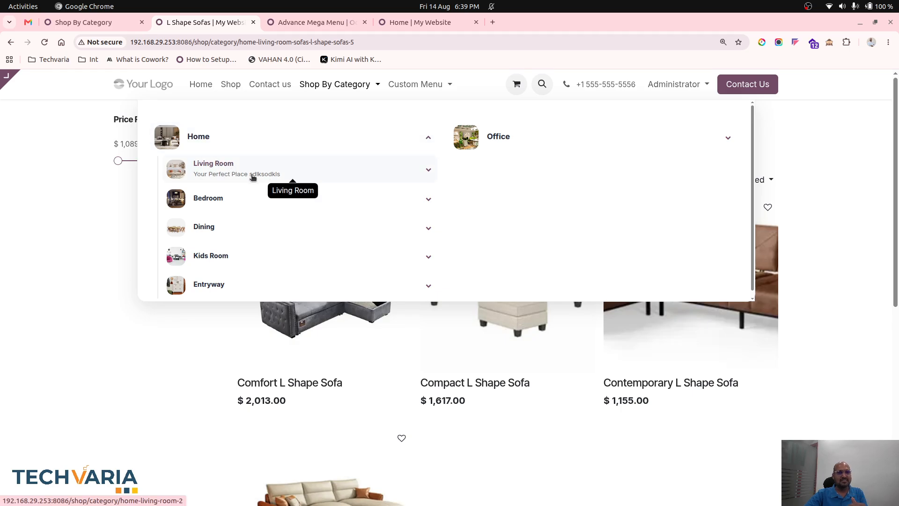
{"action": "left_click", "coordinate": [103, 23]}
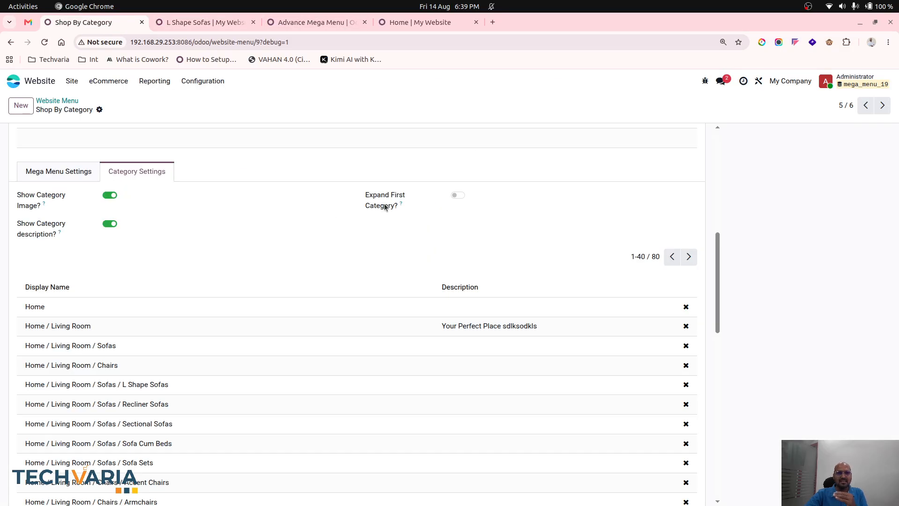
- Turn on Expand First Category for the Shop By Category menu, reload the storefront and open the menu there
{"action": "left_click", "coordinate": [457, 195]}
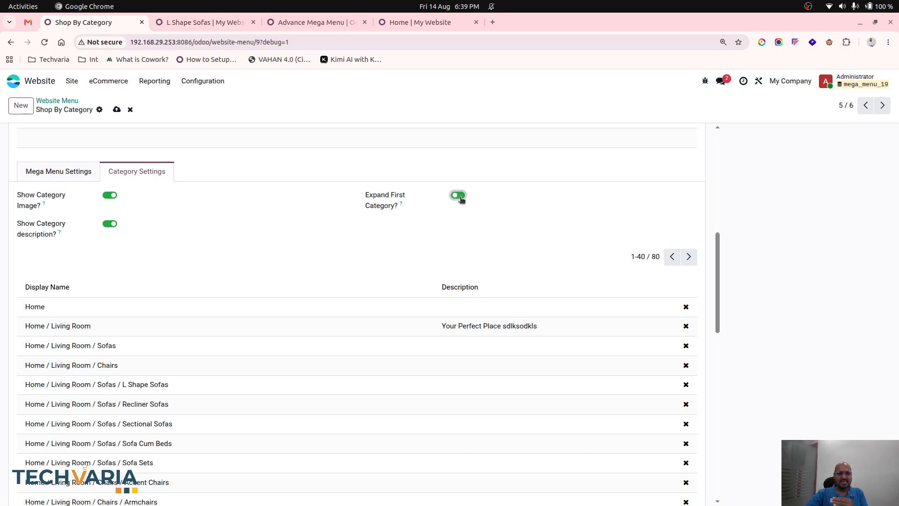
{"action": "left_click", "coordinate": [190, 29]}
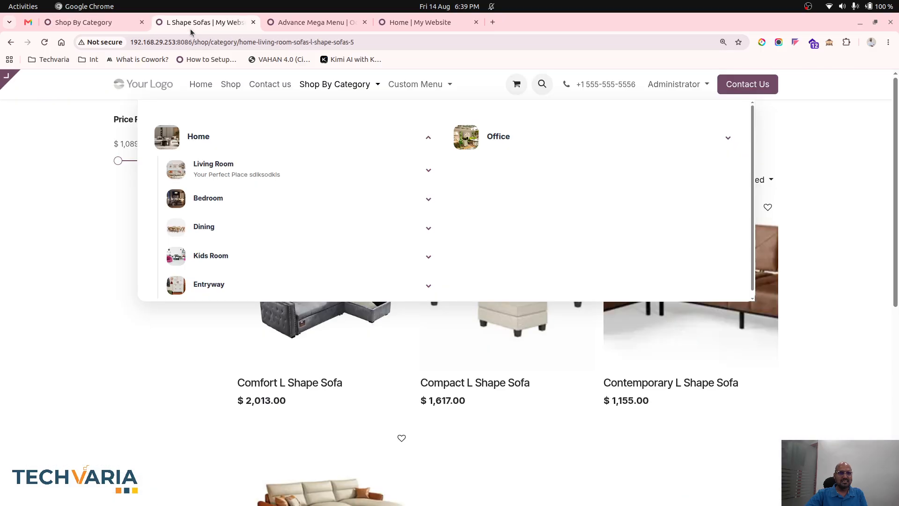
{"action": "left_click", "coordinate": [44, 42]}
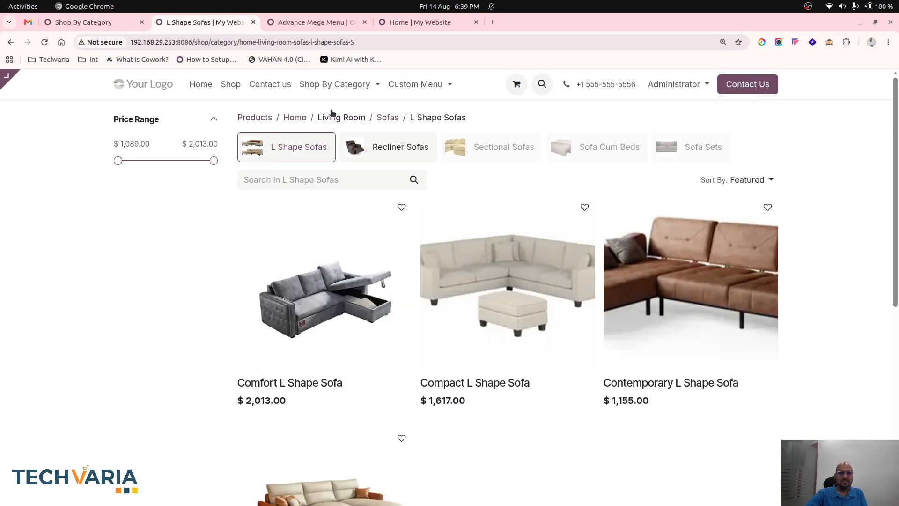
{"action": "left_click", "coordinate": [321, 85]}
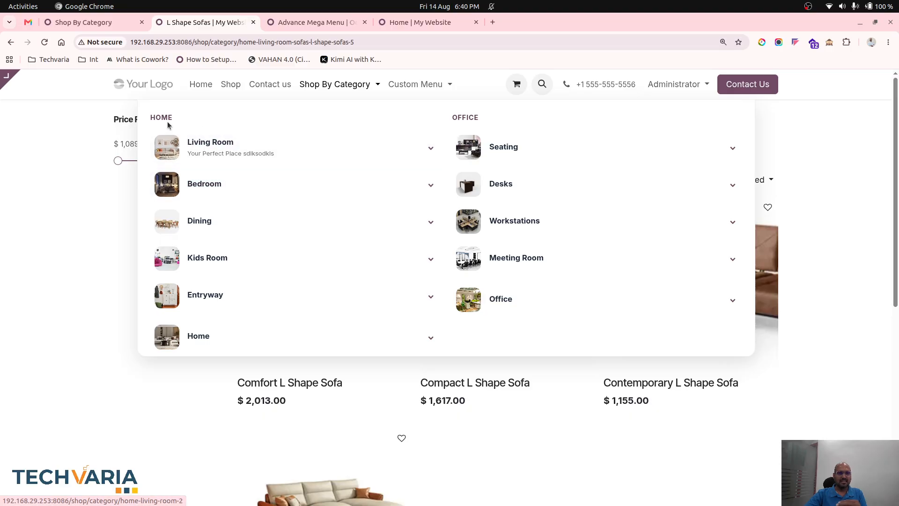
- Return to the backend menu record and examine both pages of its category list for the Home and Office categories
{"action": "left_click", "coordinate": [100, 23]}
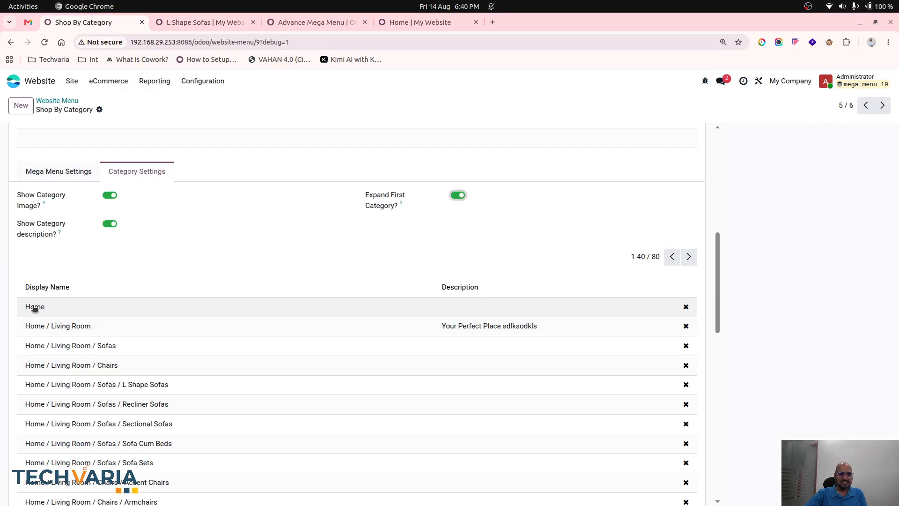
{"action": "scroll", "coordinate": [38, 309], "scroll_direction": "down", "scroll_amount": 4}
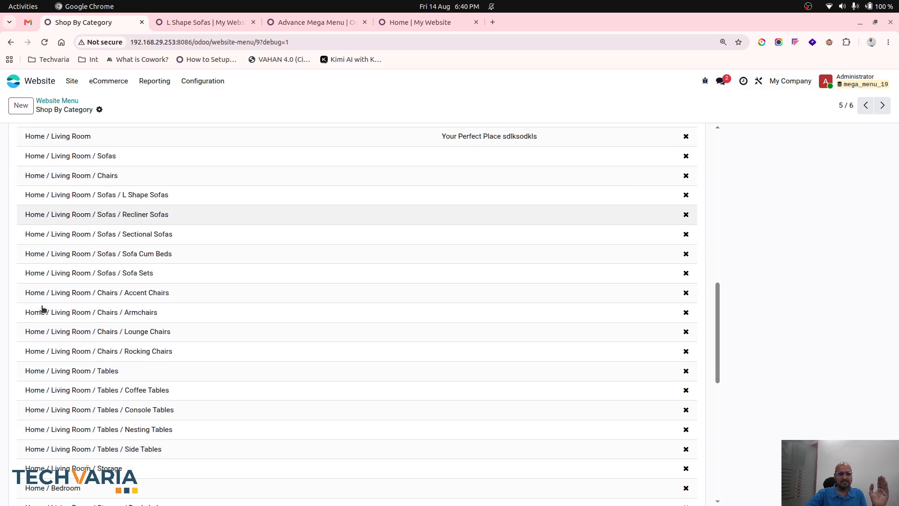
{"action": "scroll", "coordinate": [42, 309], "scroll_direction": "up", "scroll_amount": 1}
{"action": "scroll", "coordinate": [42, 309], "scroll_direction": "down", "scroll_amount": 6}
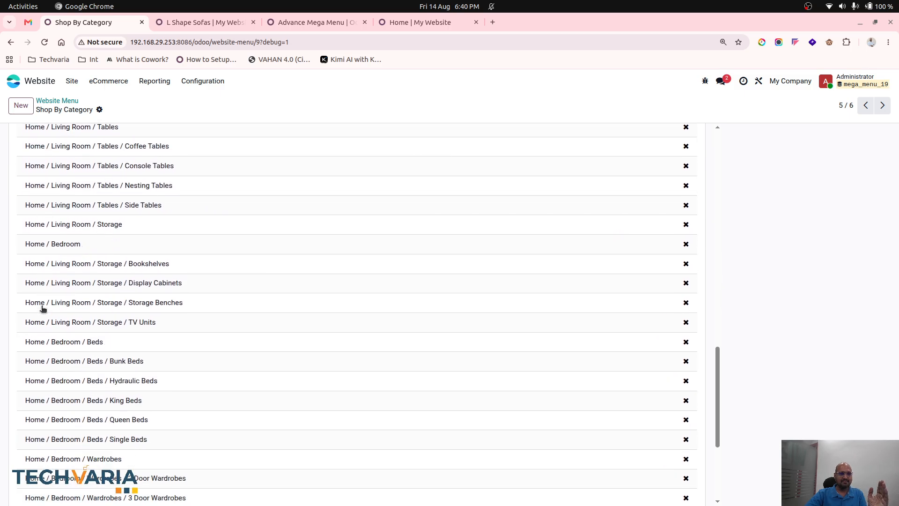
{"action": "scroll", "coordinate": [53, 377], "scroll_direction": "down", "scroll_amount": 4}
{"action": "scroll", "coordinate": [53, 378], "scroll_direction": "up", "scroll_amount": 15}
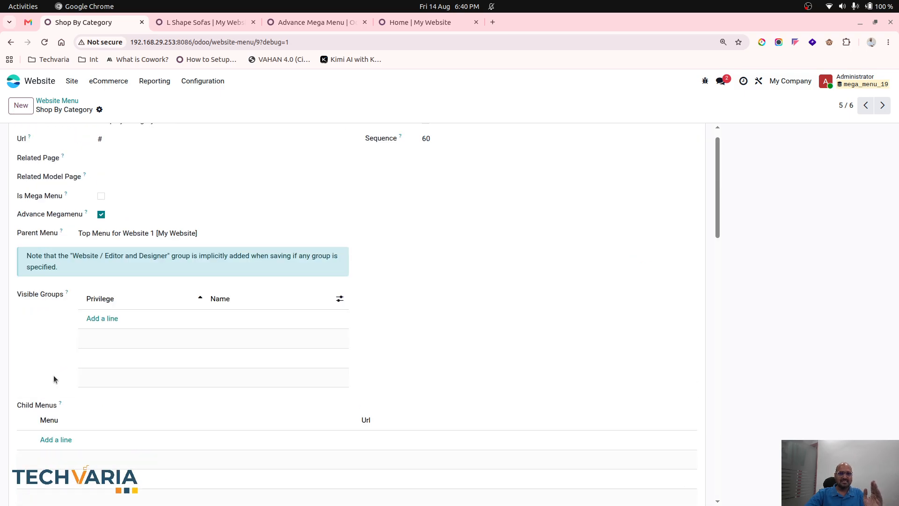
{"action": "scroll", "coordinate": [226, 388], "scroll_direction": "down", "scroll_amount": 8}
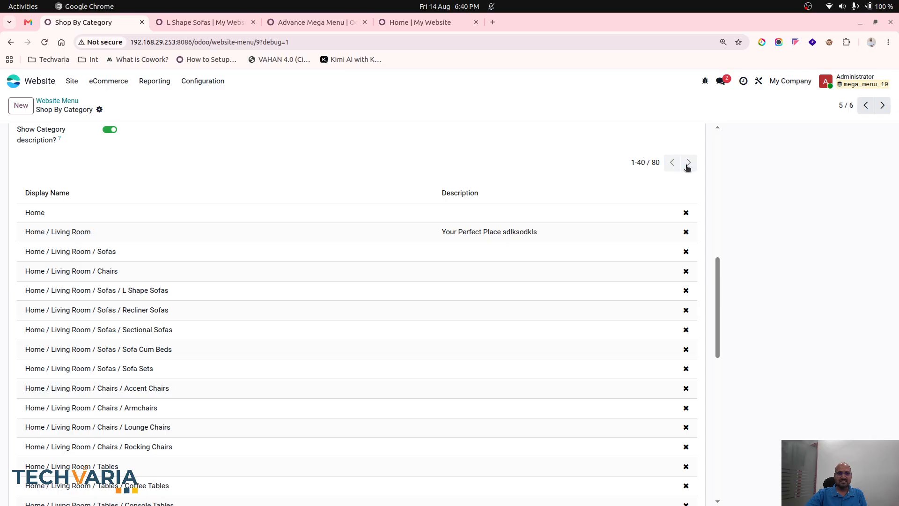
{"action": "left_click", "coordinate": [688, 162]}
{"action": "scroll", "coordinate": [395, 275], "scroll_direction": "down", "scroll_amount": 6}
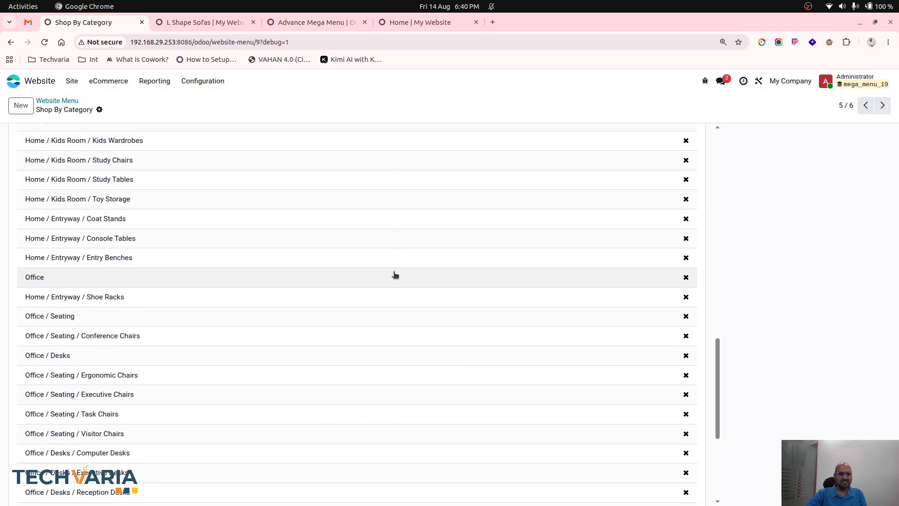
{"action": "scroll", "coordinate": [170, 281], "scroll_direction": "up", "scroll_amount": 15}
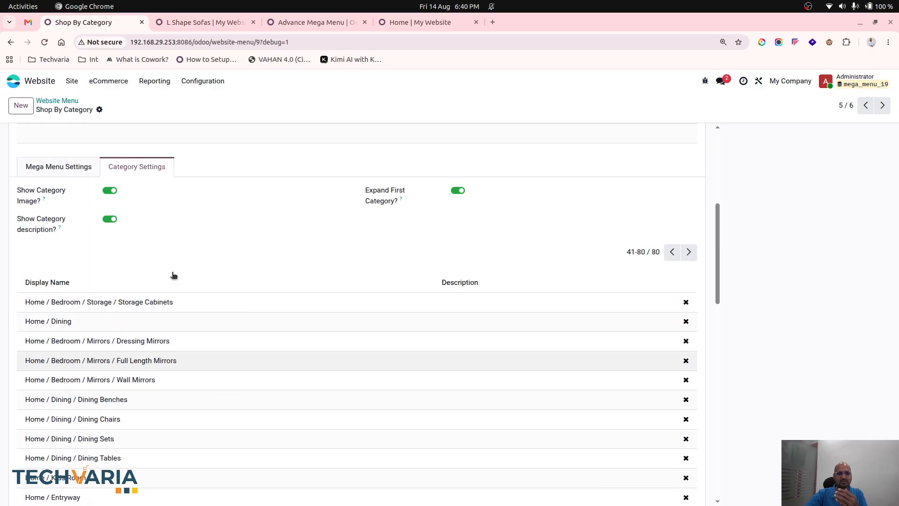
{"action": "scroll", "coordinate": [201, 367], "scroll_direction": "down", "scroll_amount": 4}
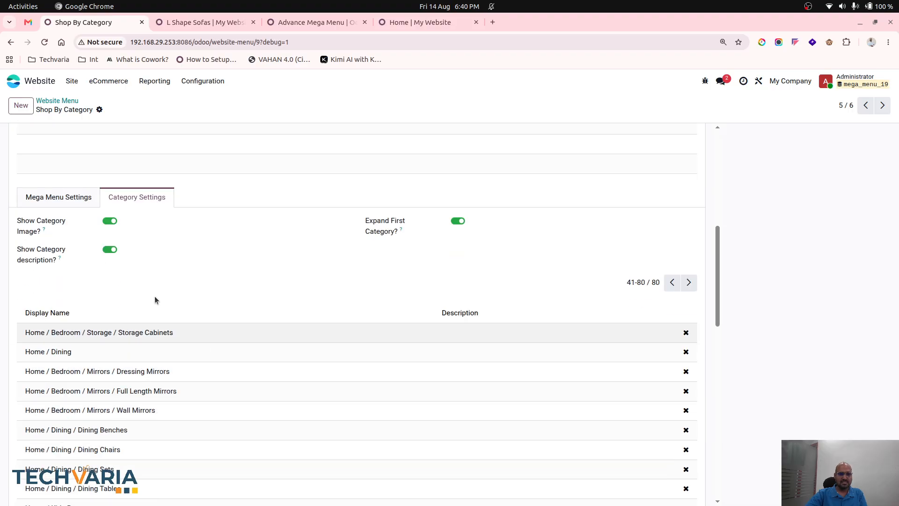
- In the Shop By Category menu's Mega Menu Settings, turn on Show Separator after viewing the current storefront menu
{"action": "left_click", "coordinate": [68, 197]}
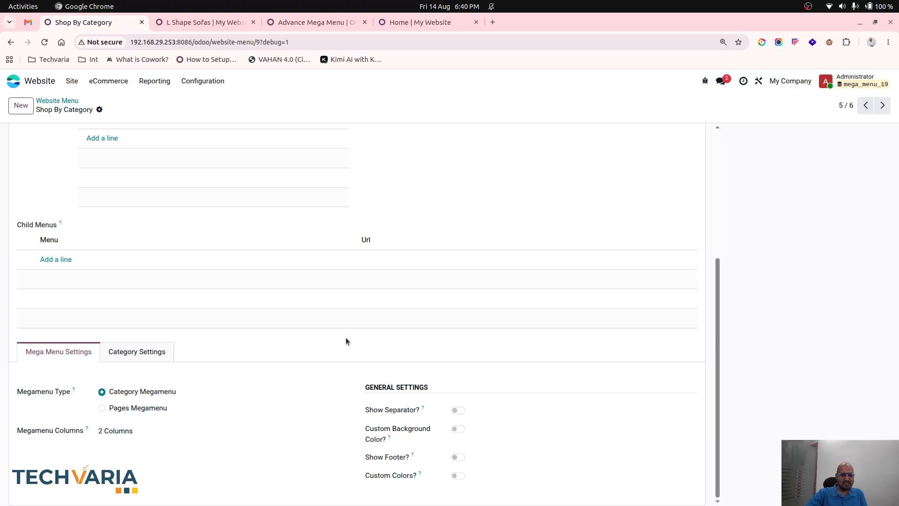
{"action": "left_click", "coordinate": [218, 23]}
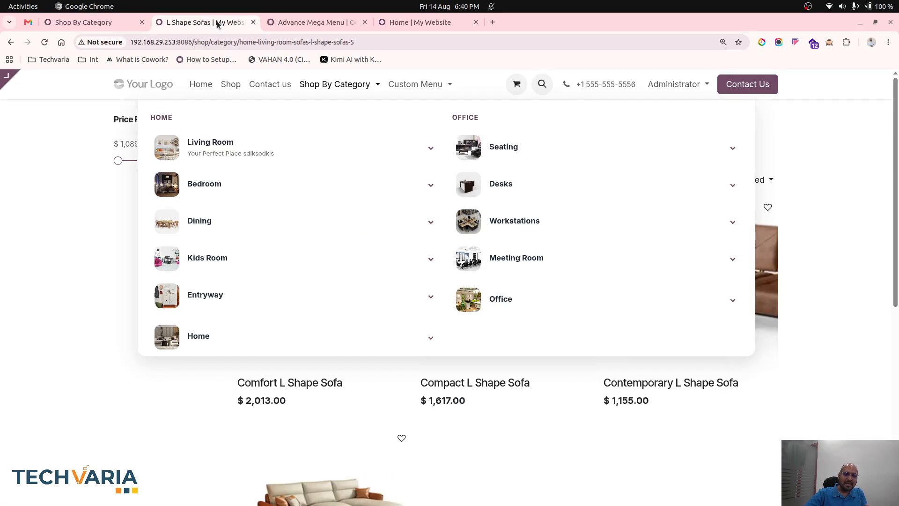
{"action": "left_click", "coordinate": [93, 22]}
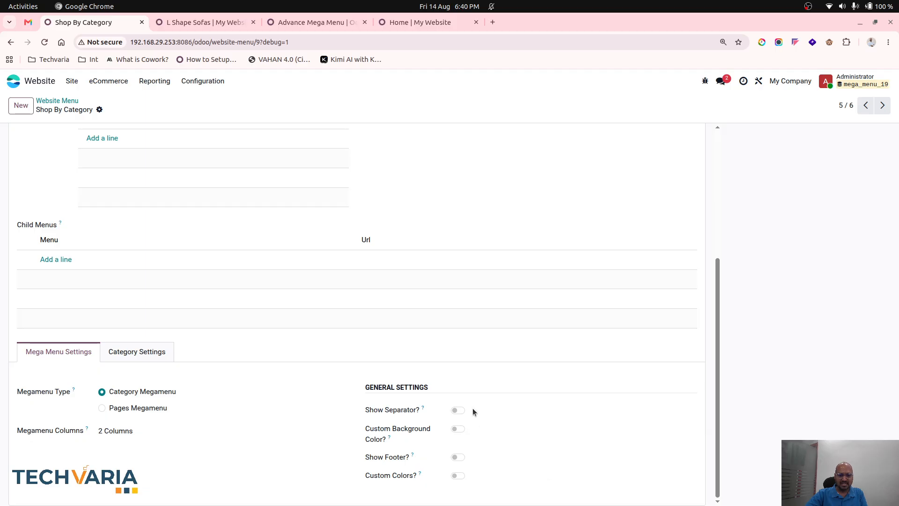
{"action": "left_click", "coordinate": [459, 410]}
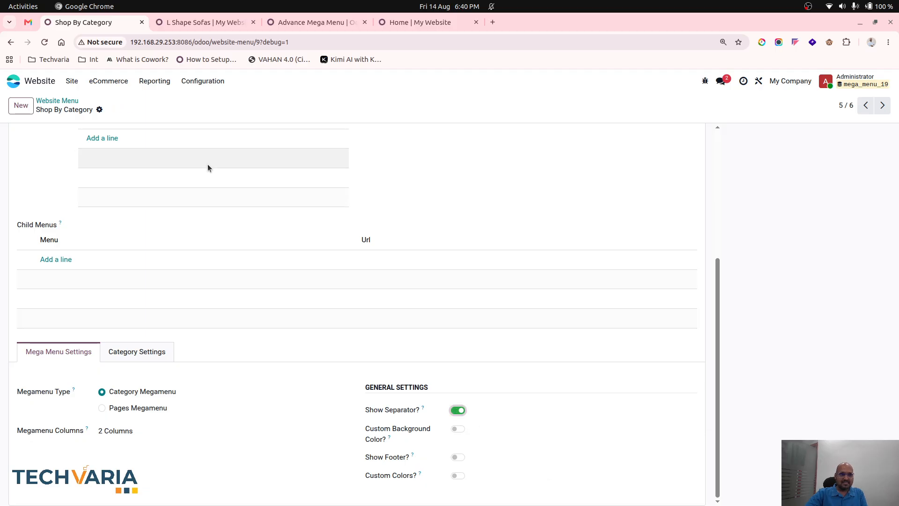
- Reload the storefront, check the separator in the Shop By Category menu and go to the Living Room page
{"action": "left_click", "coordinate": [204, 22]}
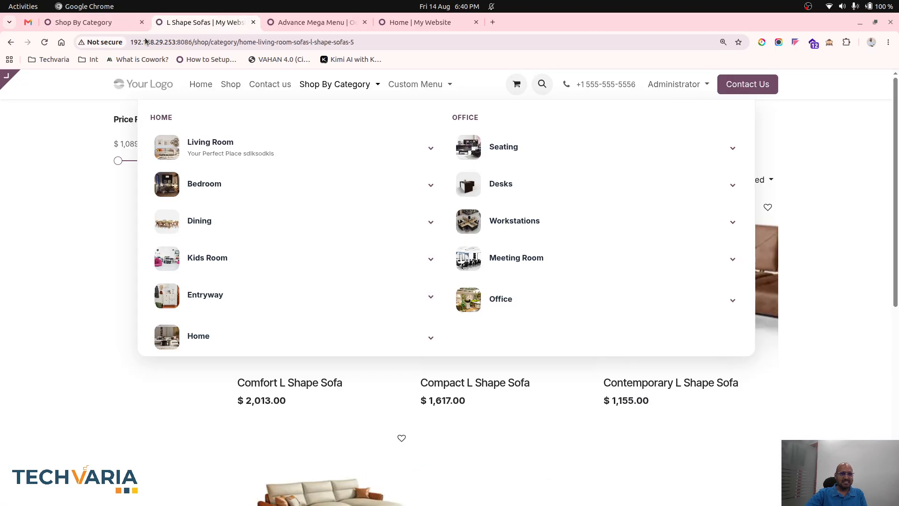
{"action": "left_click", "coordinate": [45, 42]}
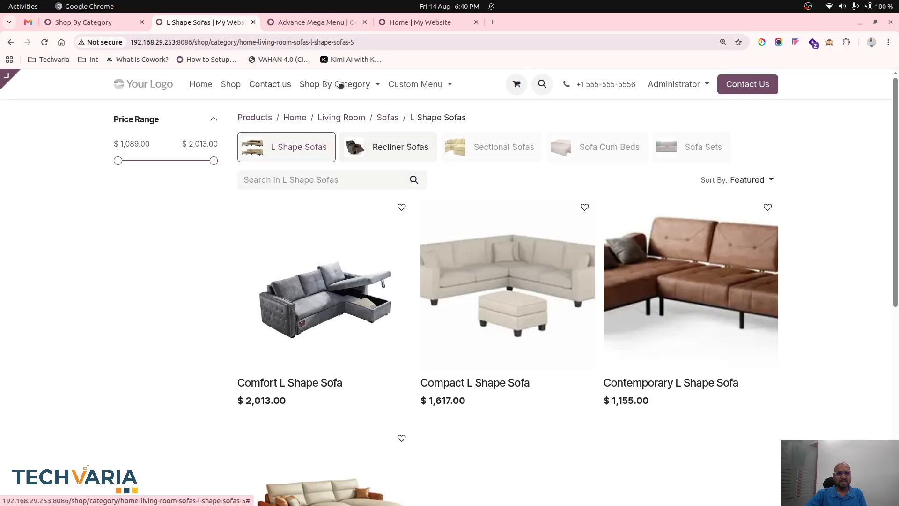
{"action": "left_click", "coordinate": [343, 85]}
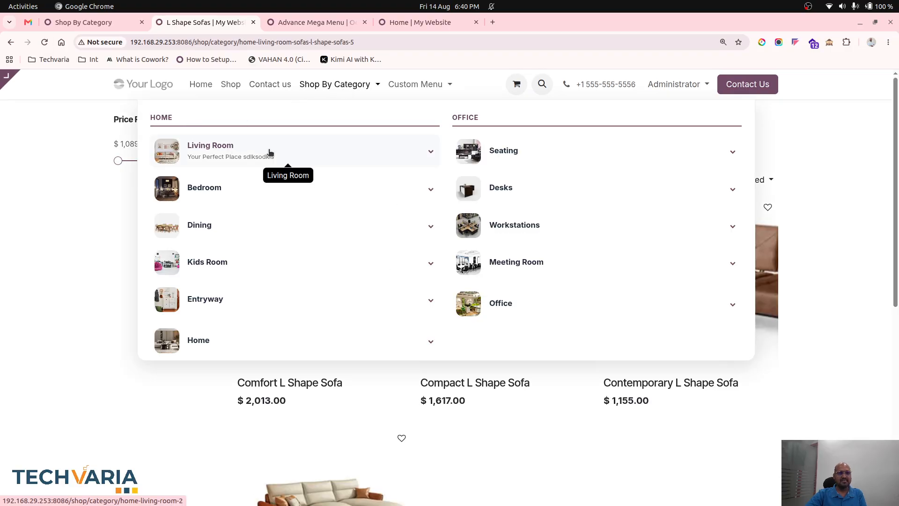
{"action": "left_click", "coordinate": [269, 151]}
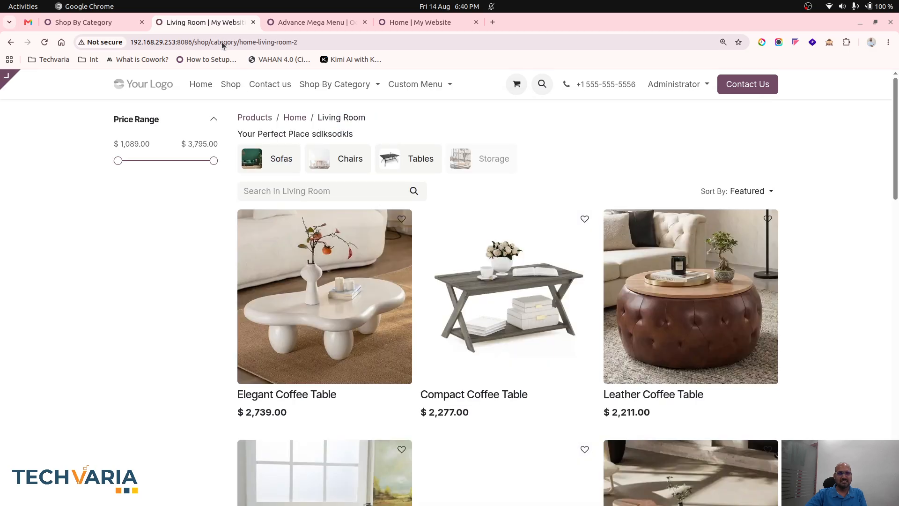
- In the backend menu settings, enable Custom Background Color and pick a dark mustard yellow as the background color
{"action": "left_click", "coordinate": [89, 22]}
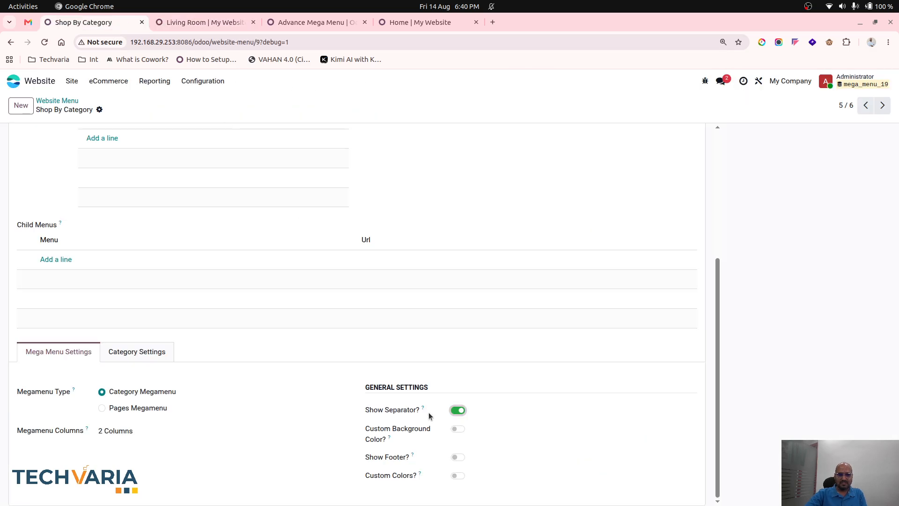
{"action": "left_click", "coordinate": [457, 429]}
{"action": "left_click", "coordinate": [459, 462]}
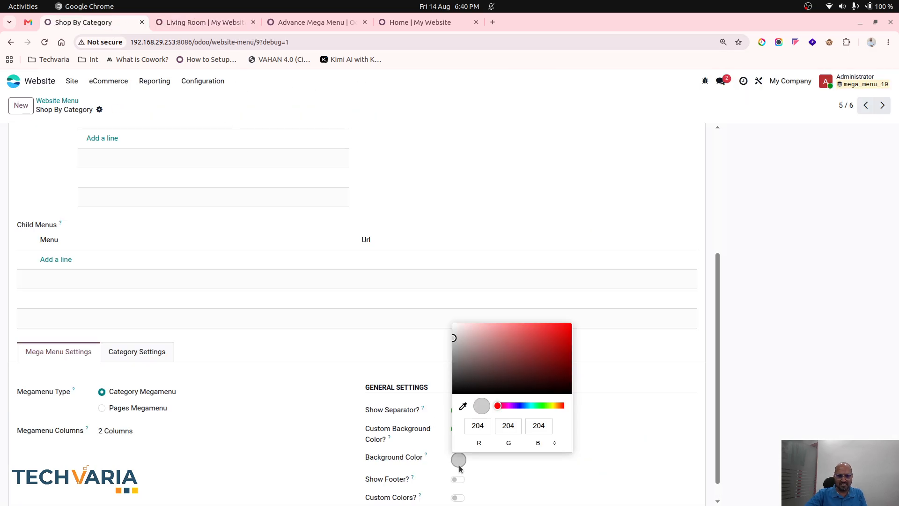
{"action": "left_click", "coordinate": [554, 406]}
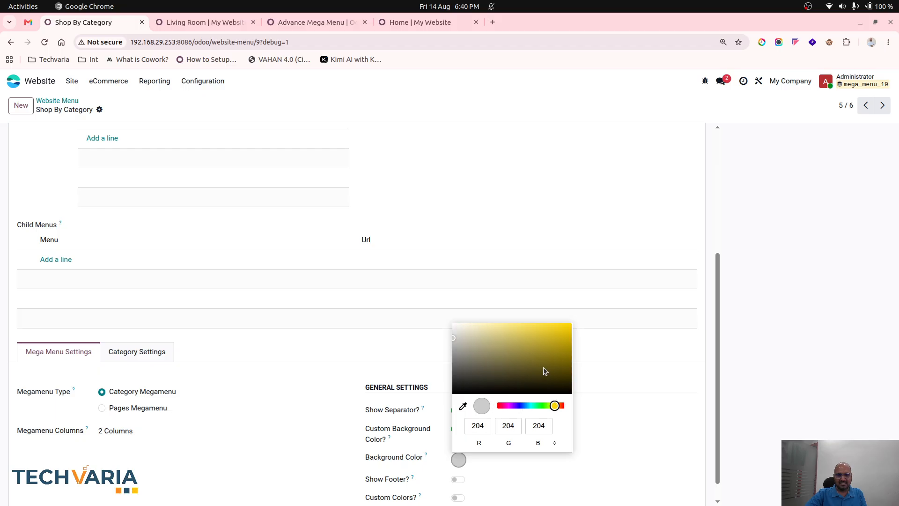
{"action": "left_click", "coordinate": [535, 344]}
{"action": "left_click", "coordinate": [486, 476]}
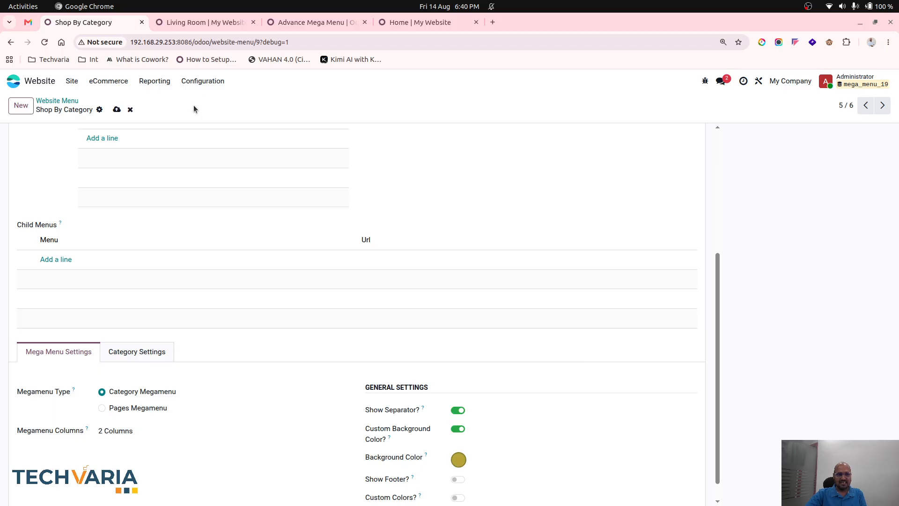
- Reload the storefront, check the Shop By Category menu's background, and expand and collapse its Living Room entry
{"action": "left_click", "coordinate": [199, 17]}
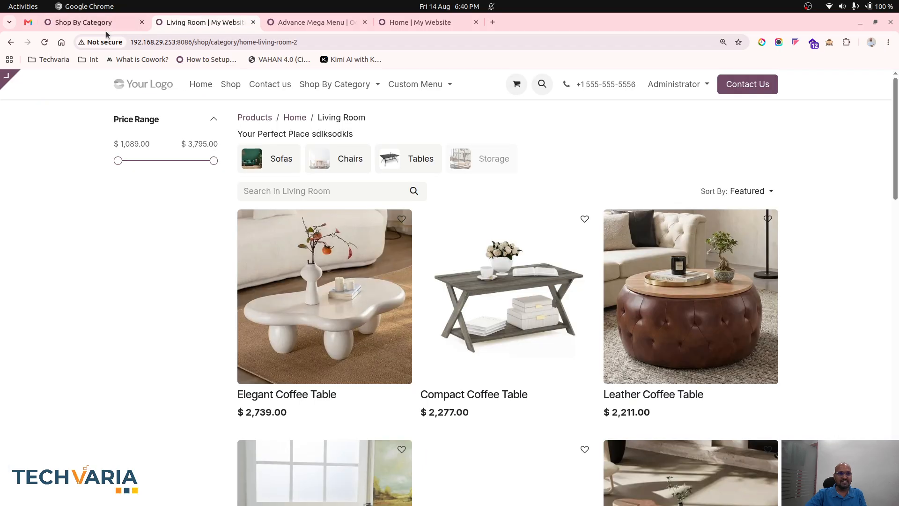
{"action": "left_click", "coordinate": [43, 42]}
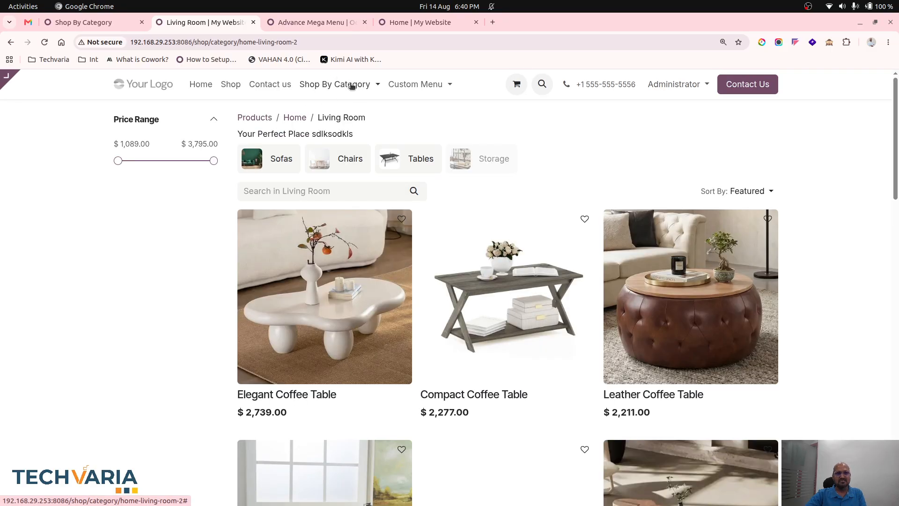
{"action": "left_click", "coordinate": [355, 87]}
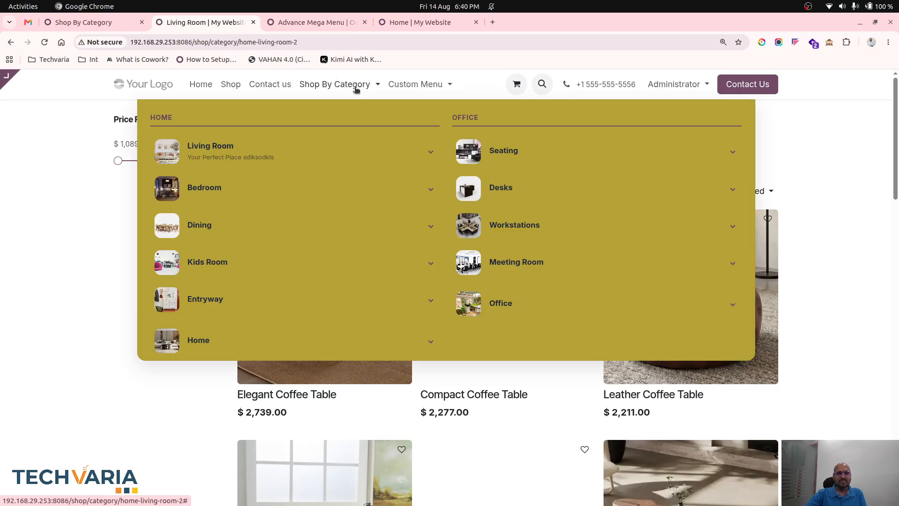
{"action": "left_click", "coordinate": [429, 154]}
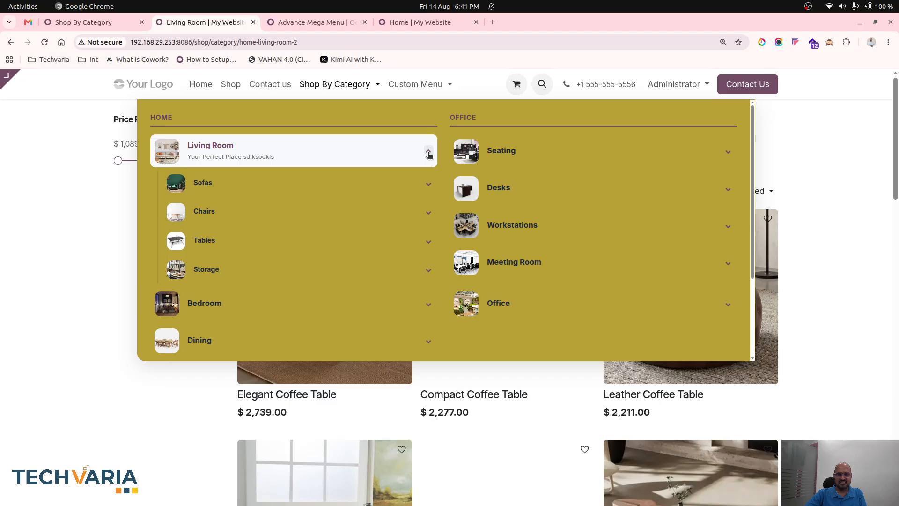
{"action": "left_click", "coordinate": [430, 154]}
- In the backend menu settings, turn on Show Footer, keeping "Your Shopping Destination" as the footer content
{"action": "left_click", "coordinate": [99, 22]}
{"action": "scroll", "coordinate": [422, 368], "scroll_direction": "down", "scroll_amount": 1}
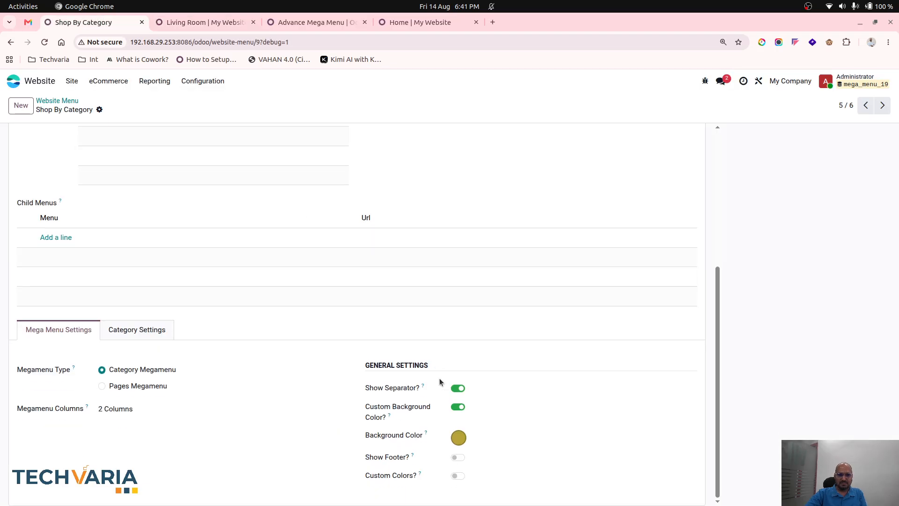
{"action": "left_click", "coordinate": [459, 458]}
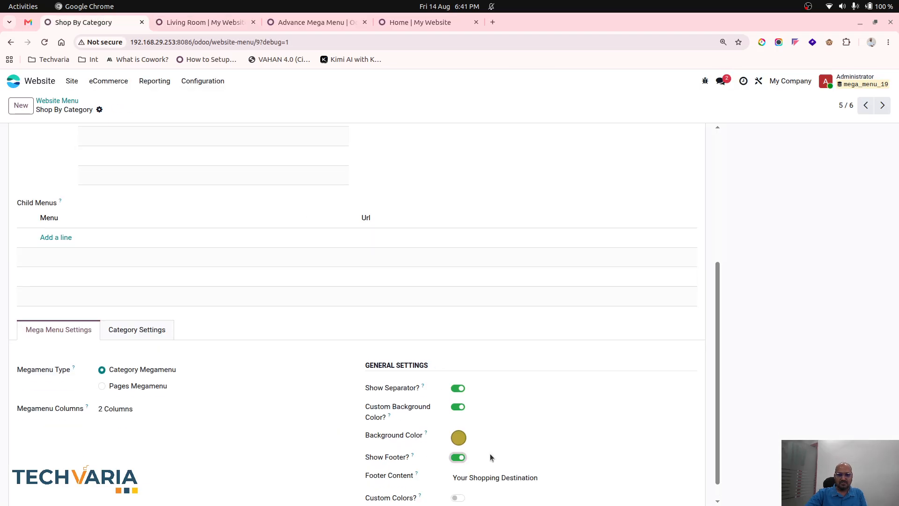
{"action": "scroll", "coordinate": [482, 456], "scroll_direction": "down", "scroll_amount": 1}
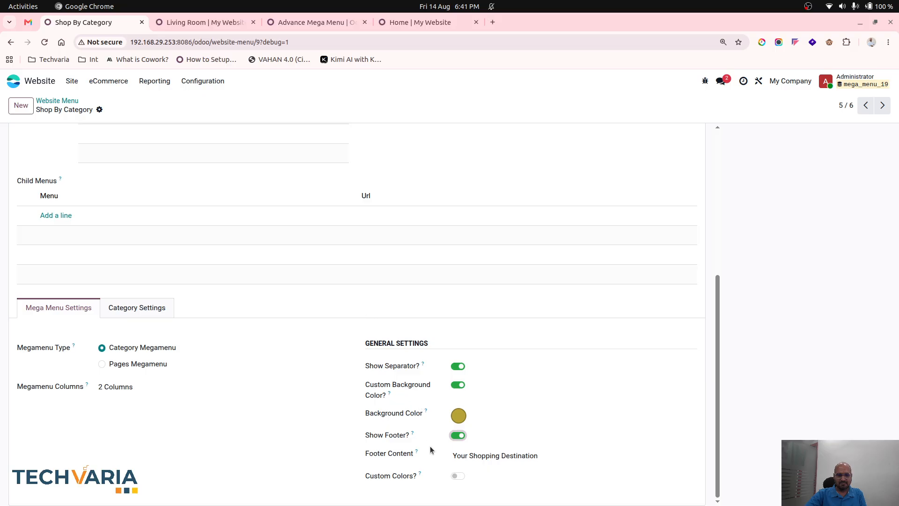
- Reload the storefront, check the footer of the Shop By Category menu and return to the backend menu settings
{"action": "left_click", "coordinate": [183, 24]}
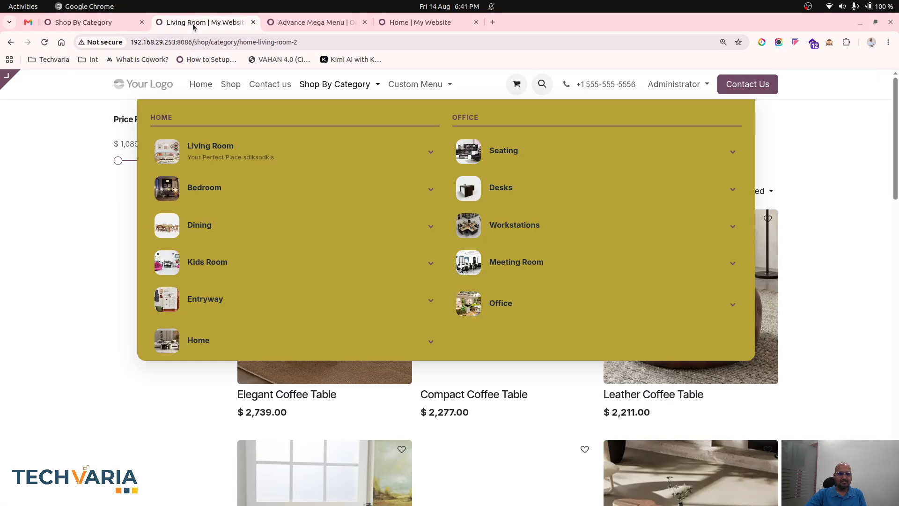
{"action": "left_click", "coordinate": [44, 42]}
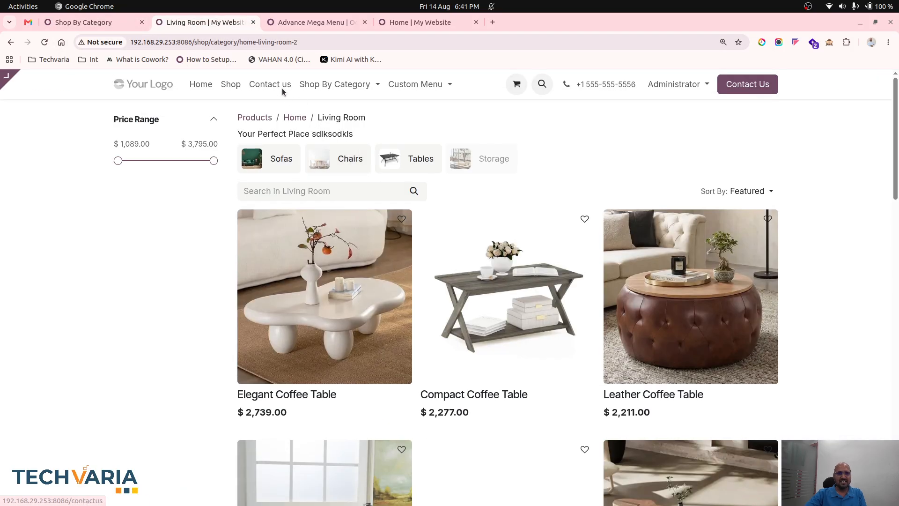
{"action": "left_click", "coordinate": [331, 90]}
{"action": "scroll", "coordinate": [327, 234], "scroll_direction": "down", "scroll_amount": 1}
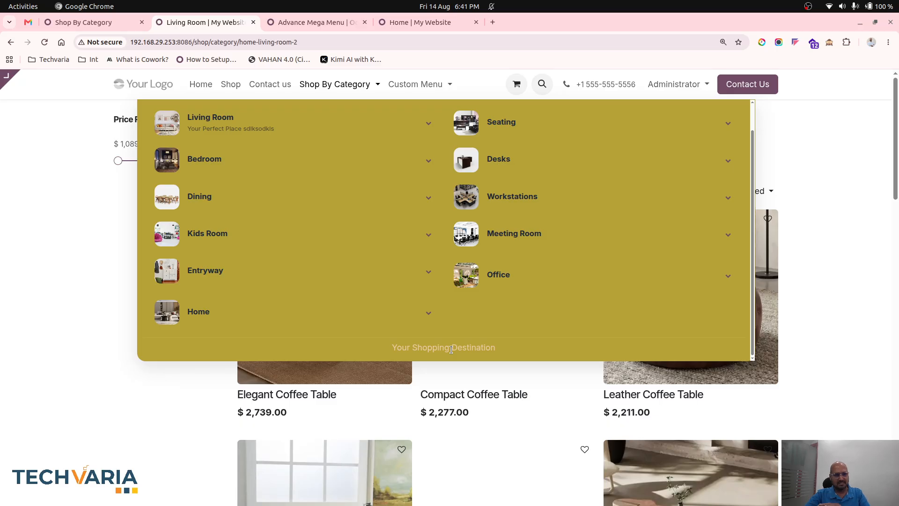
{"action": "left_click", "coordinate": [83, 22]}
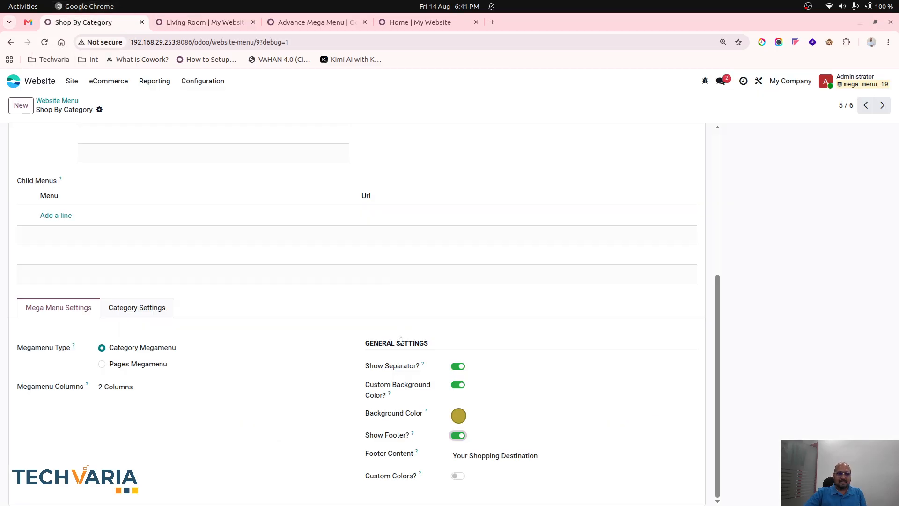
- Turn on Custom Colors for Shop By Category, keeping red primary and white secondary, and check the menu on the reloaded storefront
{"action": "left_click", "coordinate": [457, 476]}
{"action": "scroll", "coordinate": [484, 476], "scroll_direction": "down", "scroll_amount": 1}
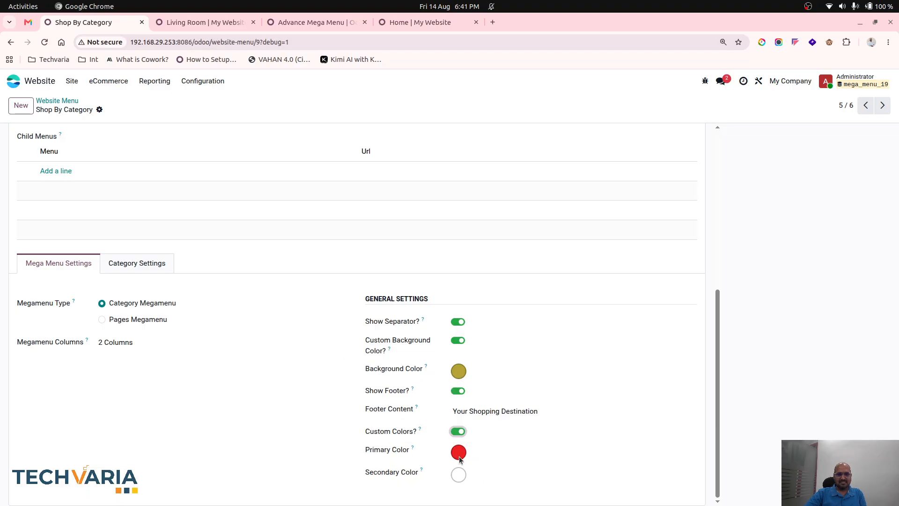
{"action": "left_click", "coordinate": [202, 22]}
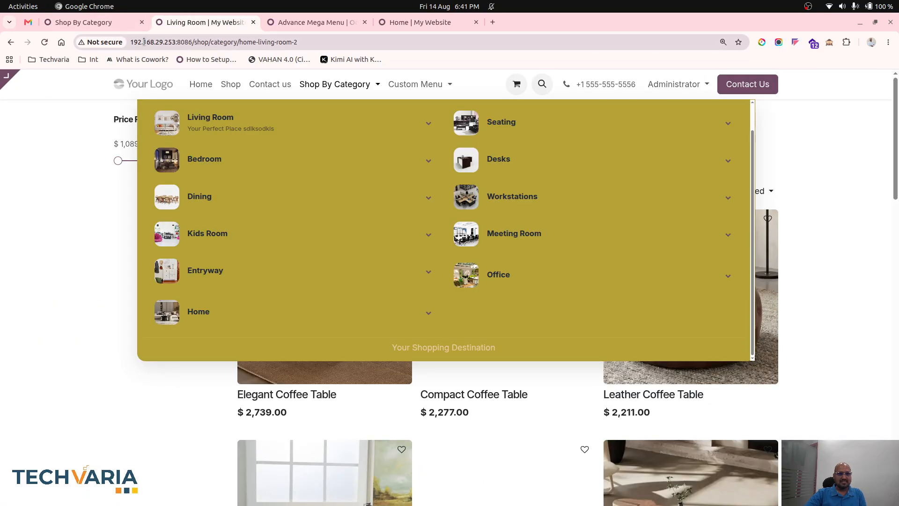
{"action": "left_click", "coordinate": [45, 42]}
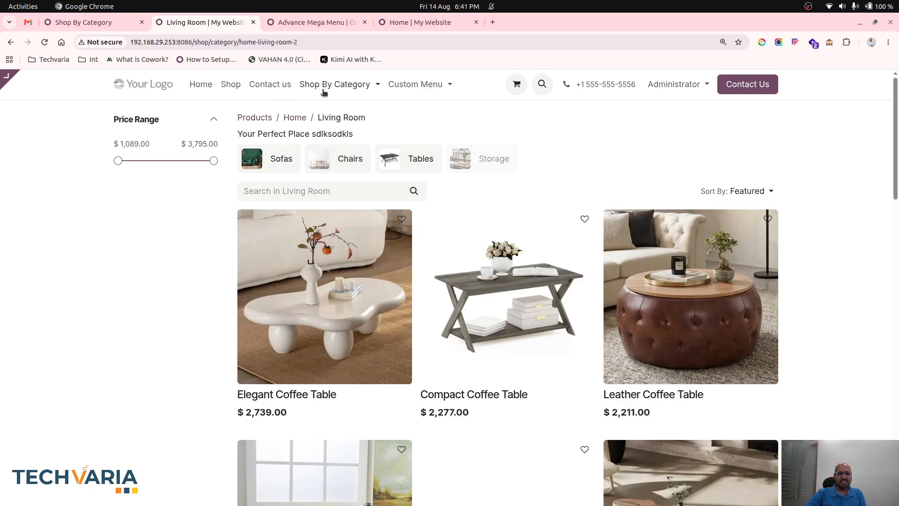
{"action": "left_click", "coordinate": [323, 91]}
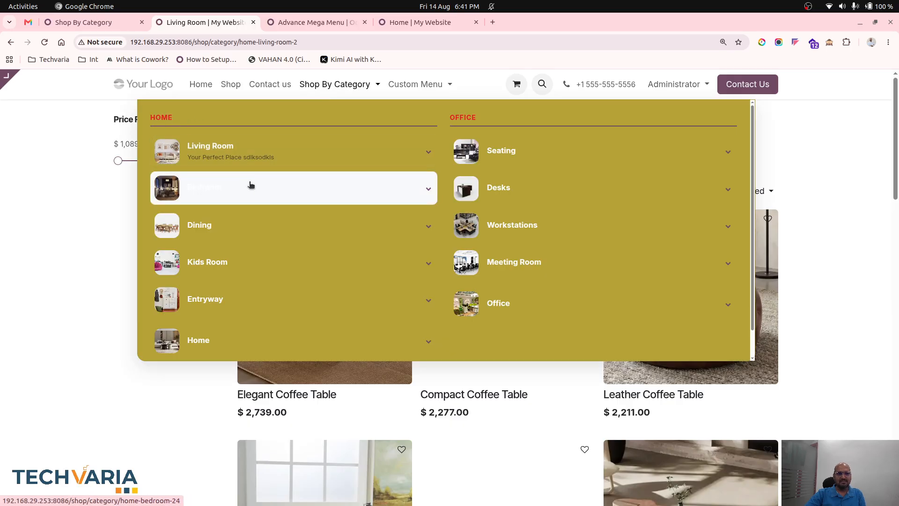
- Compare the backend color settings with the storefront's Shop By Category menu and open the storefront's Custom Menu
{"action": "left_click", "coordinate": [114, 23]}
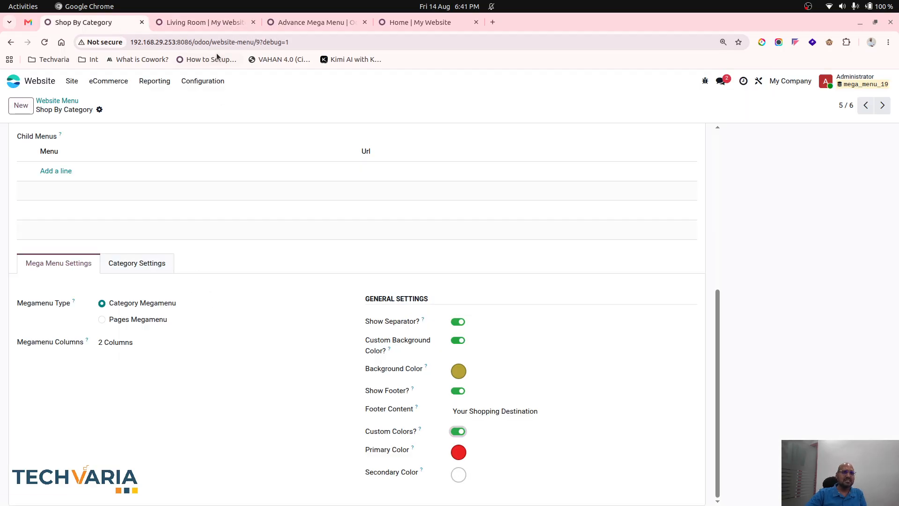
{"action": "left_click", "coordinate": [202, 23]}
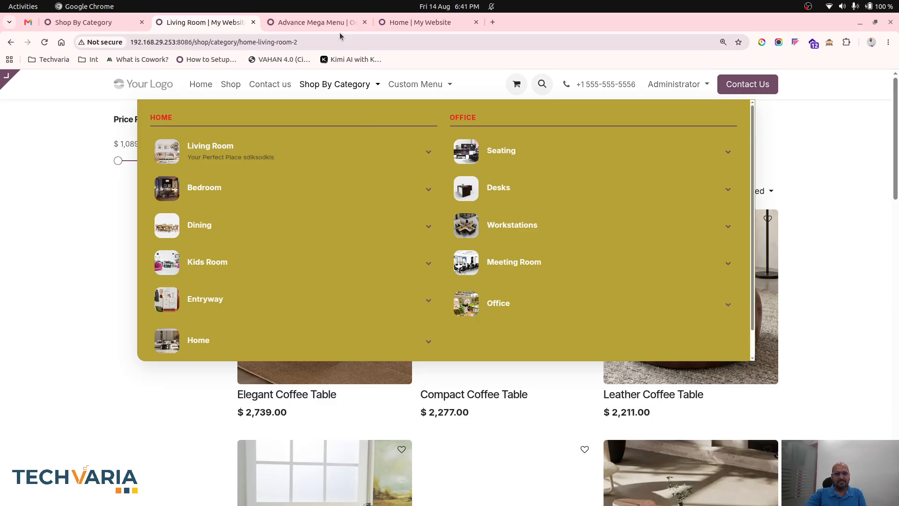
{"action": "left_click", "coordinate": [331, 23]}
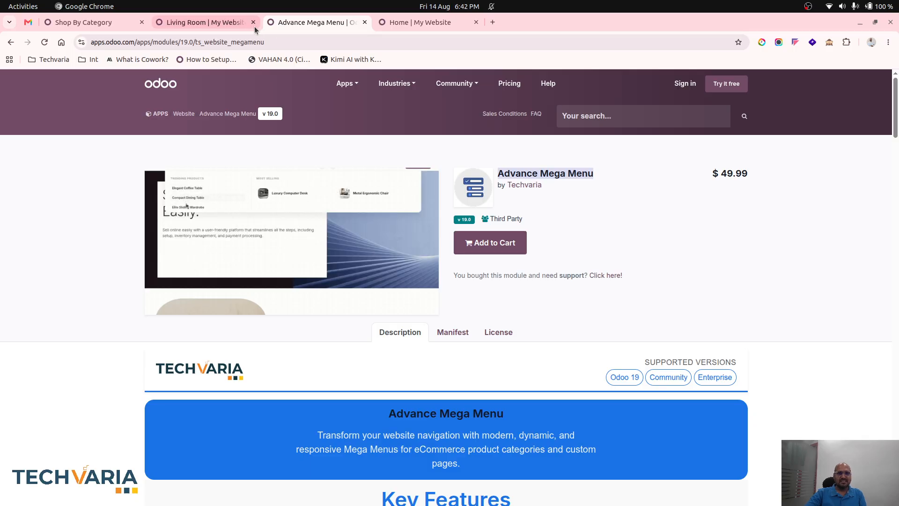
{"action": "left_click", "coordinate": [226, 24]}
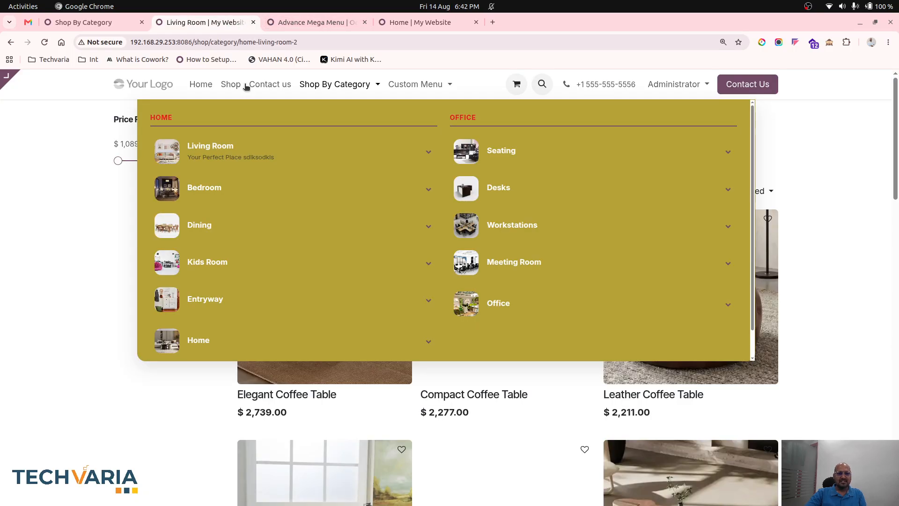
{"action": "left_click", "coordinate": [426, 86]}
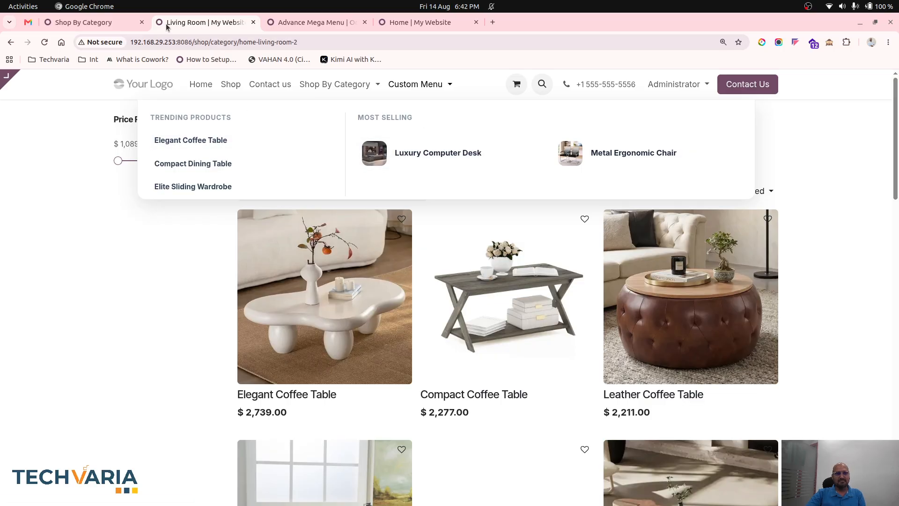
- In the backend, open the Custom Menu record from the Website Menu list and show its Pages Settings
{"action": "left_click", "coordinate": [138, 23]}
{"action": "left_click", "coordinate": [146, 265]}
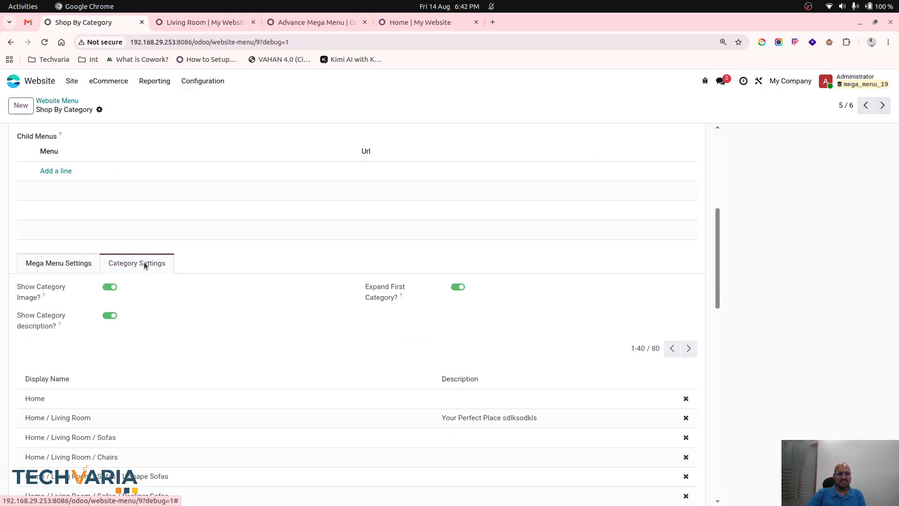
{"action": "scroll", "coordinate": [86, 137], "scroll_direction": "up", "scroll_amount": 5}
{"action": "left_click", "coordinate": [59, 102]}
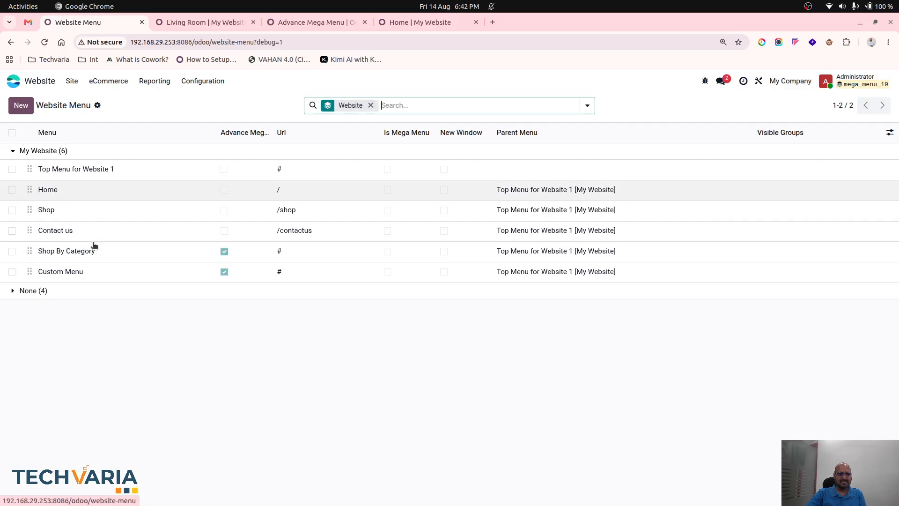
{"action": "left_click", "coordinate": [90, 270]}
{"action": "scroll", "coordinate": [136, 279], "scroll_direction": "down", "scroll_amount": 5}
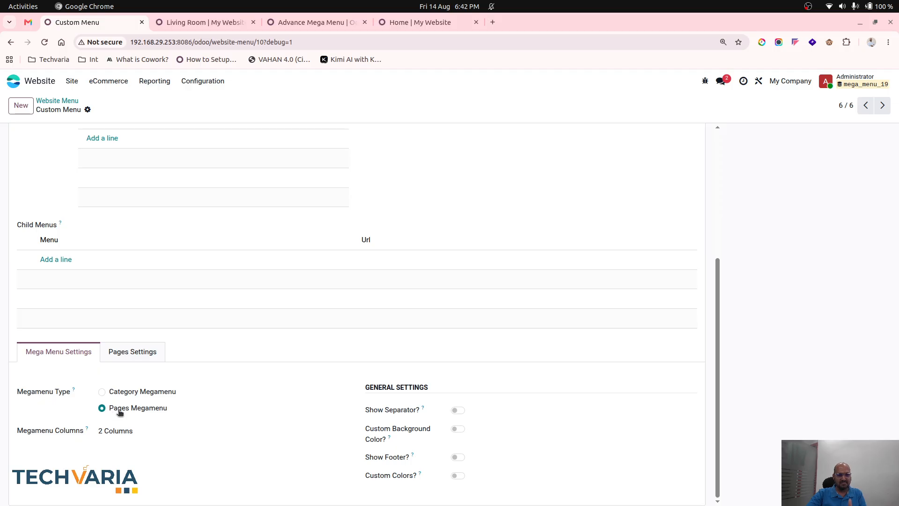
{"action": "left_click", "coordinate": [128, 351]}
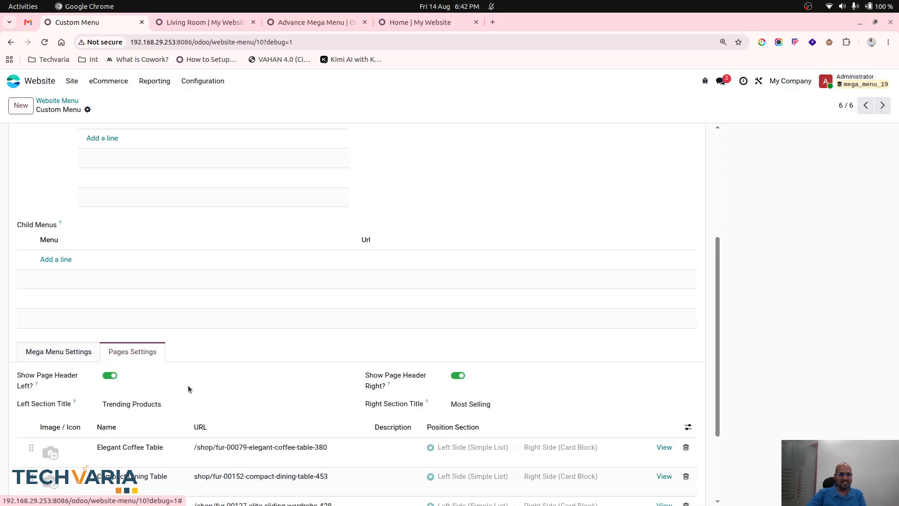
{"action": "scroll", "coordinate": [187, 385], "scroll_direction": "down", "scroll_amount": 3}
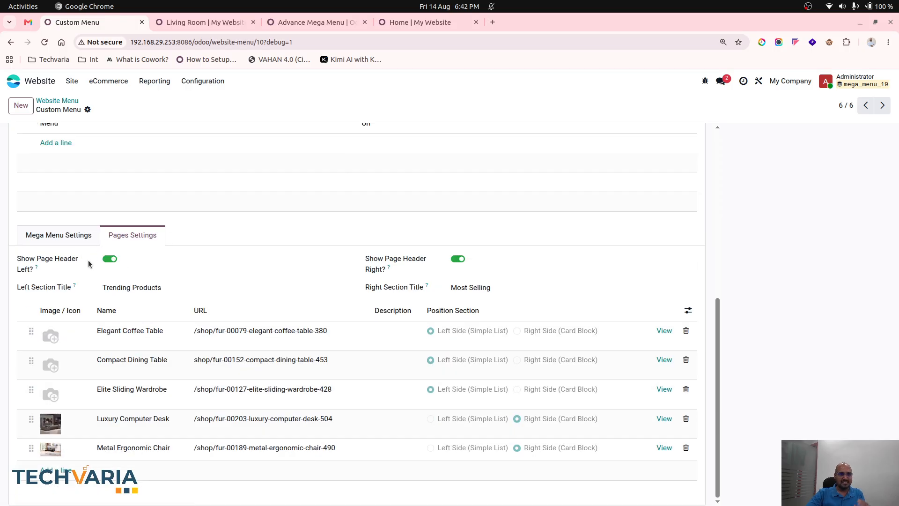
- Compare the Trending Products and Most Selling sections of the storefront's Custom Menu with the backend Pages Settings
{"action": "left_click", "coordinate": [213, 24]}
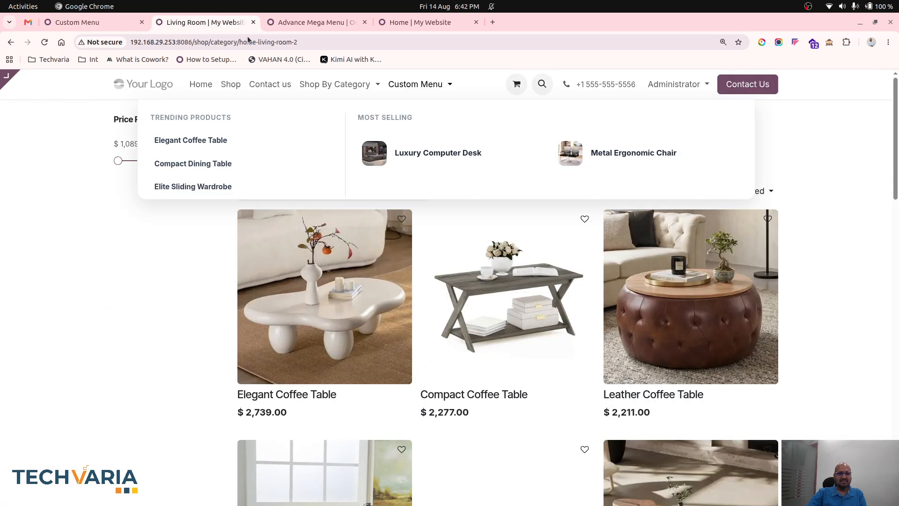
{"action": "double_click", "coordinate": [196, 117]}
{"action": "double_click", "coordinate": [384, 117]}
{"action": "left_click", "coordinate": [118, 21]}
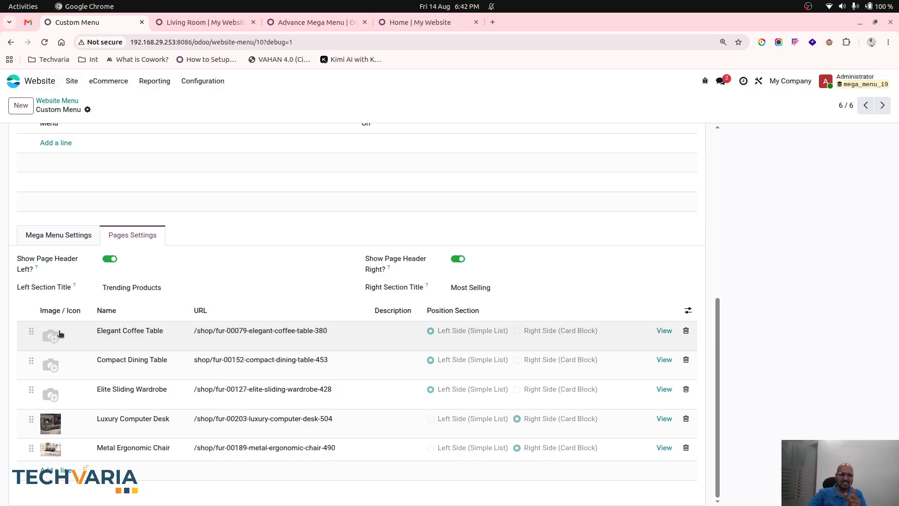
{"action": "left_click", "coordinate": [211, 21]}
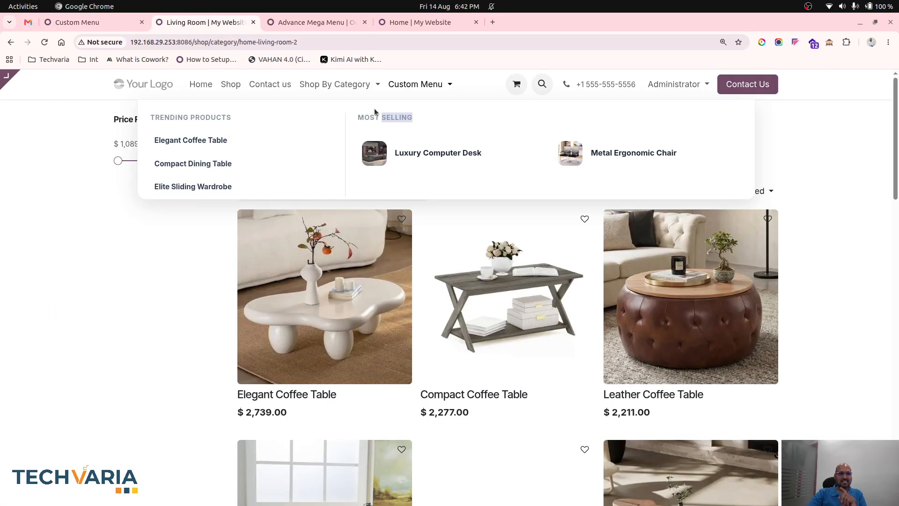
{"action": "left_click", "coordinate": [424, 87]}
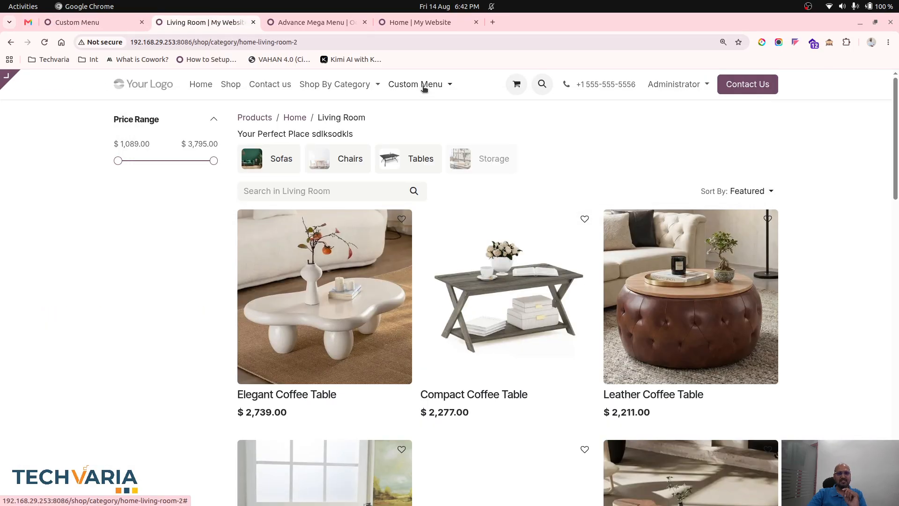
{"action": "left_click", "coordinate": [424, 88]}
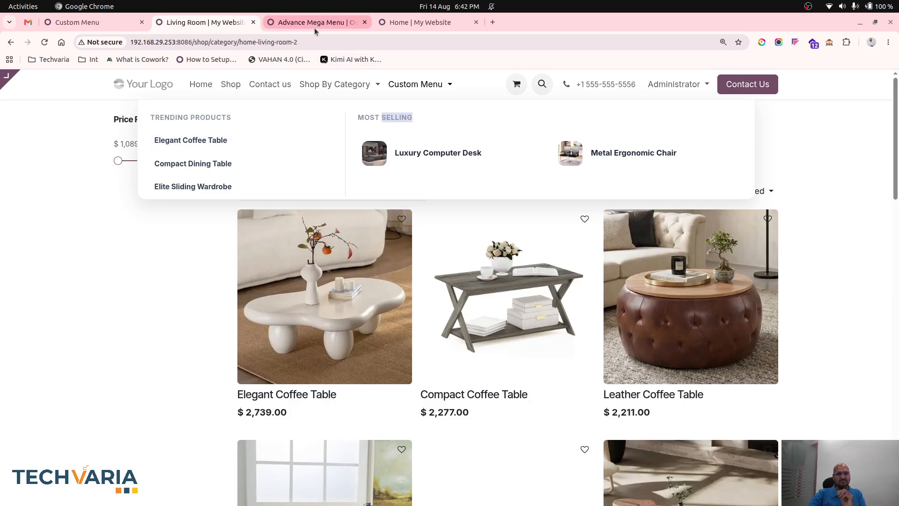
- Open the storefront's Shop By Category menu and expand Living Room and its Sofas subcategory
{"action": "left_click", "coordinate": [341, 93]}
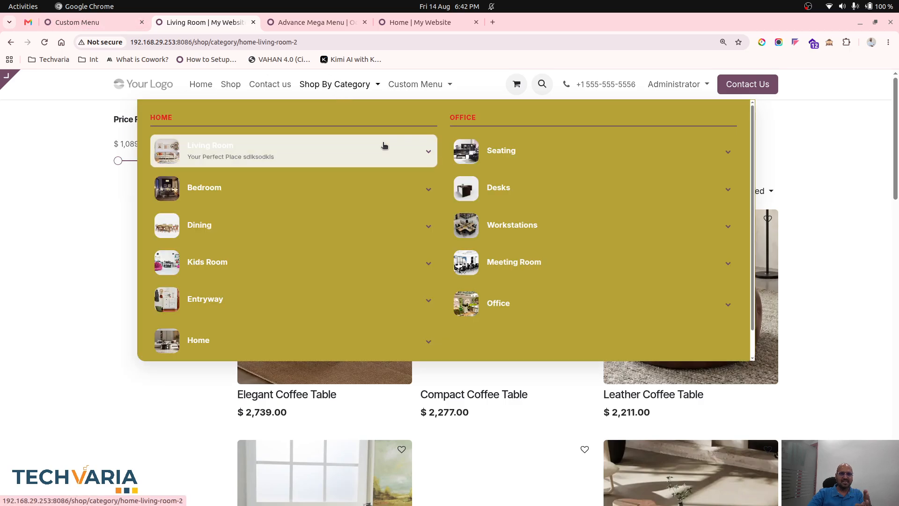
{"action": "left_click", "coordinate": [429, 153]}
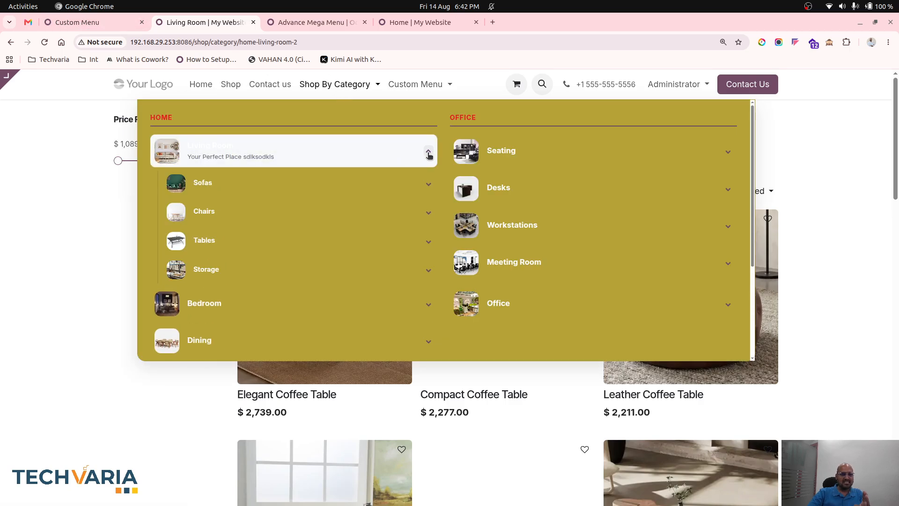
{"action": "left_click", "coordinate": [429, 184]}
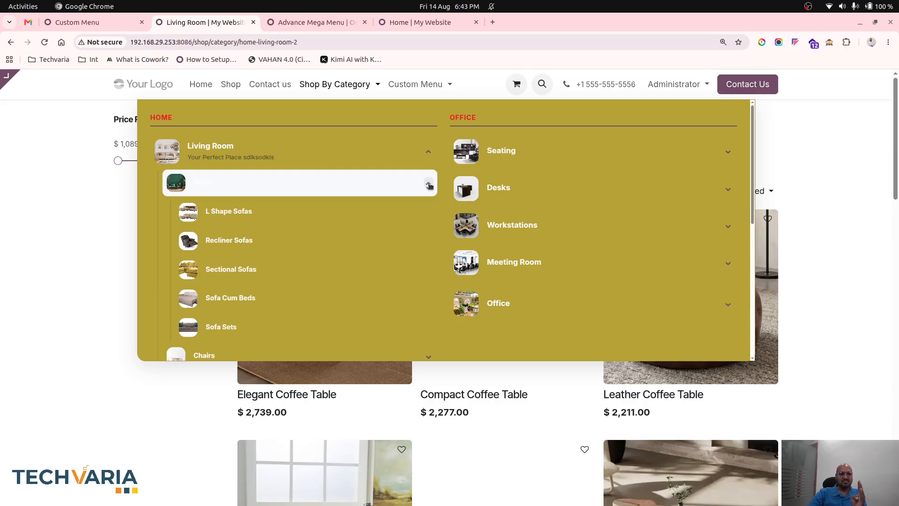
{"action": "left_click", "coordinate": [324, 21]}
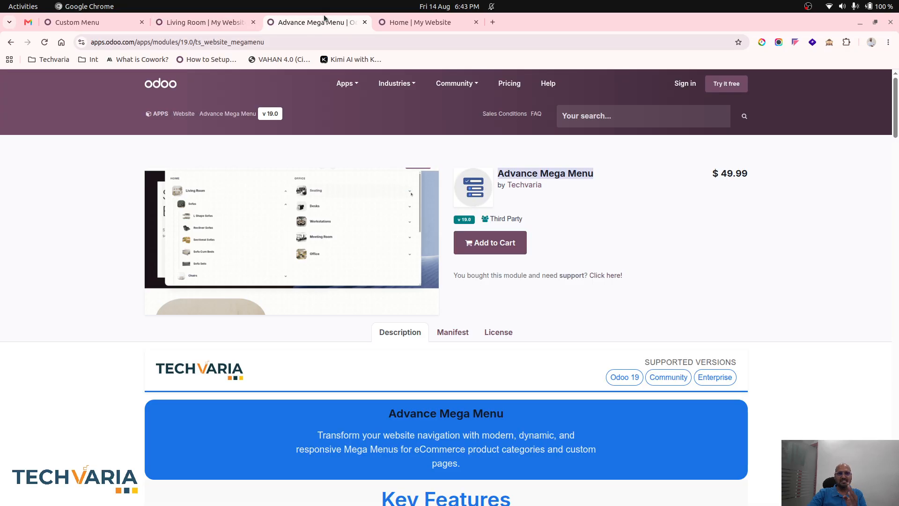
{"action": "left_click", "coordinate": [209, 20]}
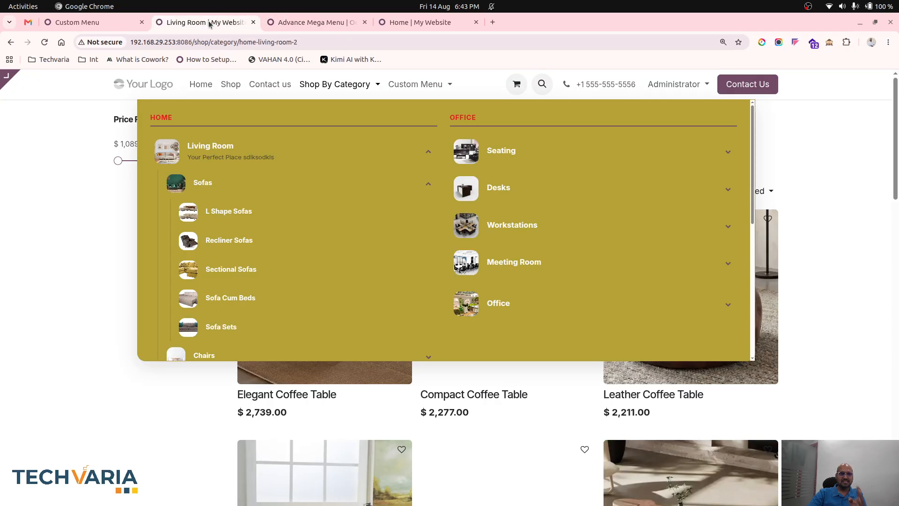
- On the MobiGo website, open the Shop by category menu and expand and collapse its Ty Licensed Toys and Hardware entries
{"action": "left_click", "coordinate": [415, 22]}
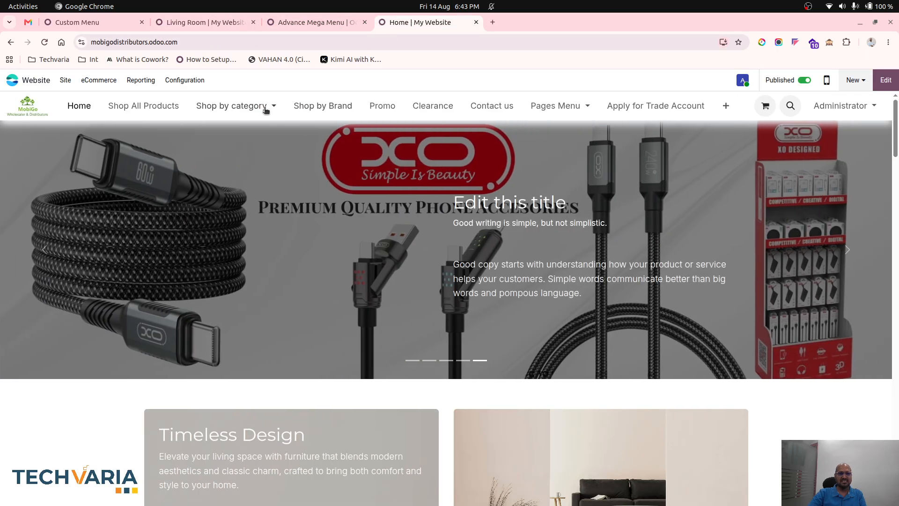
{"action": "left_click", "coordinate": [266, 107]}
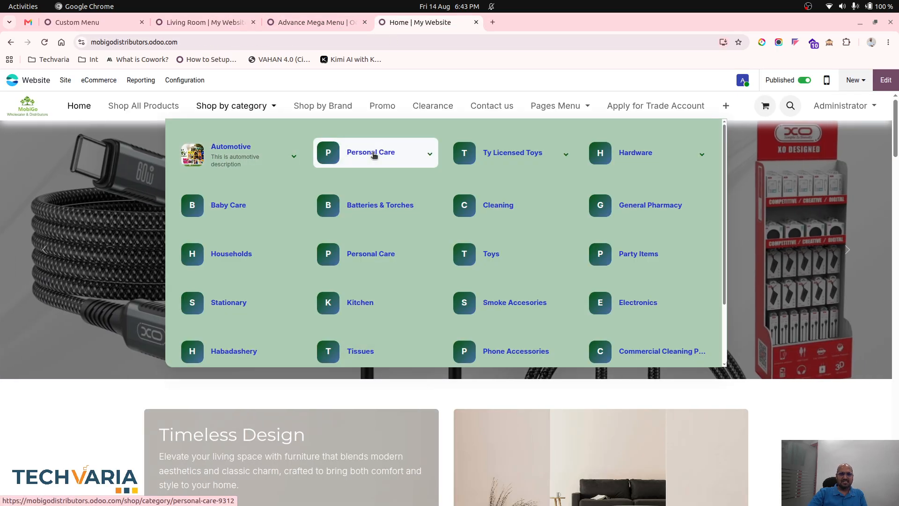
{"action": "left_click", "coordinate": [566, 156]}
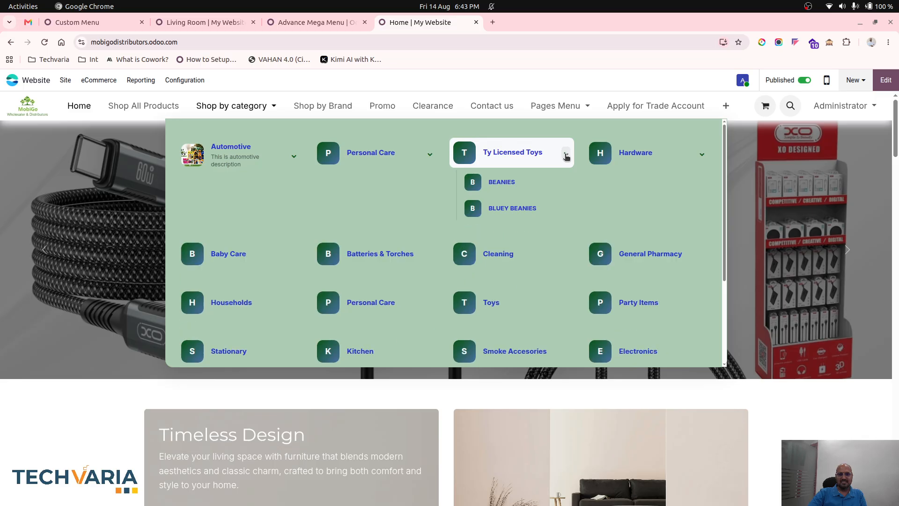
{"action": "left_click", "coordinate": [704, 157]}
{"action": "left_click", "coordinate": [704, 156]}
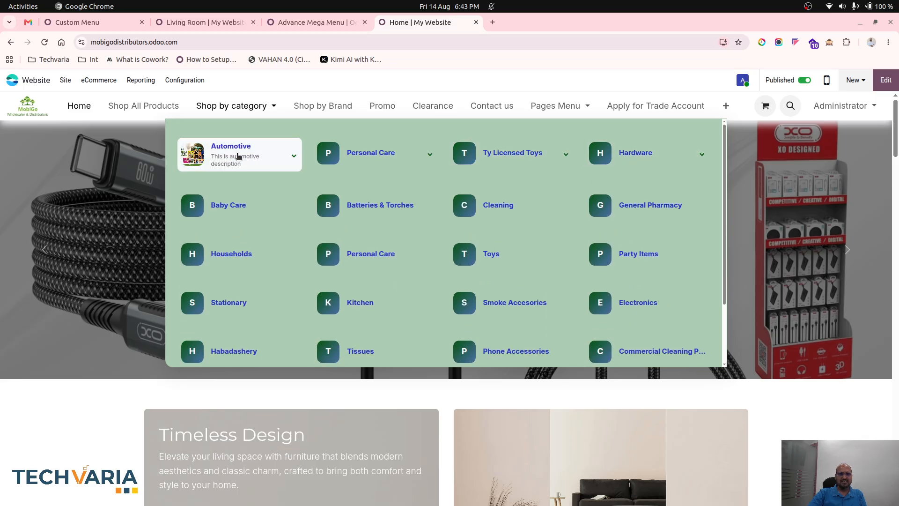
{"action": "left_click", "coordinate": [203, 18]}
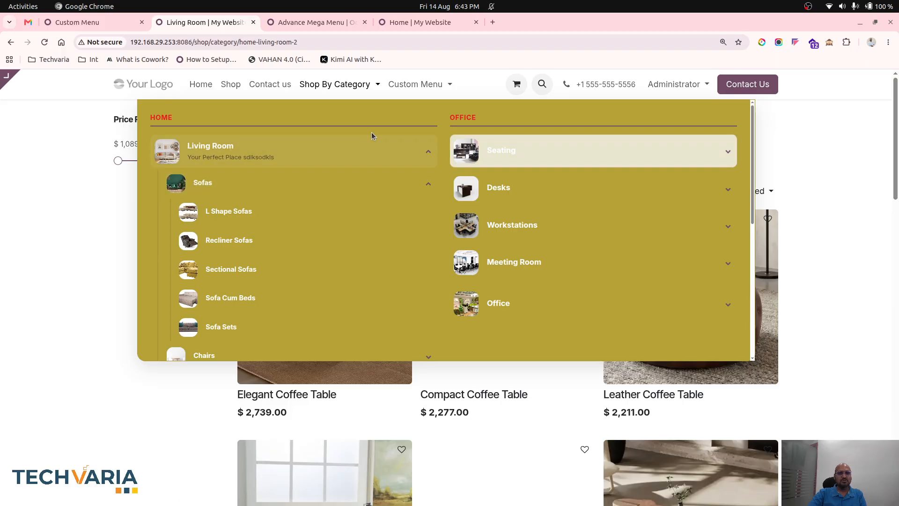
{"action": "left_click", "coordinate": [315, 21]}
{"action": "left_click", "coordinate": [202, 21]}
{"action": "left_click", "coordinate": [111, 19]}
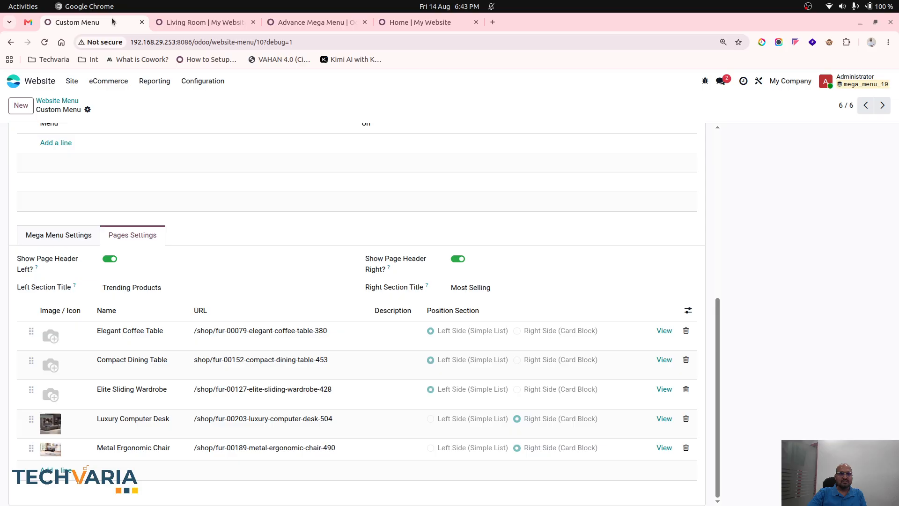
{"action": "left_click", "coordinate": [411, 28]}
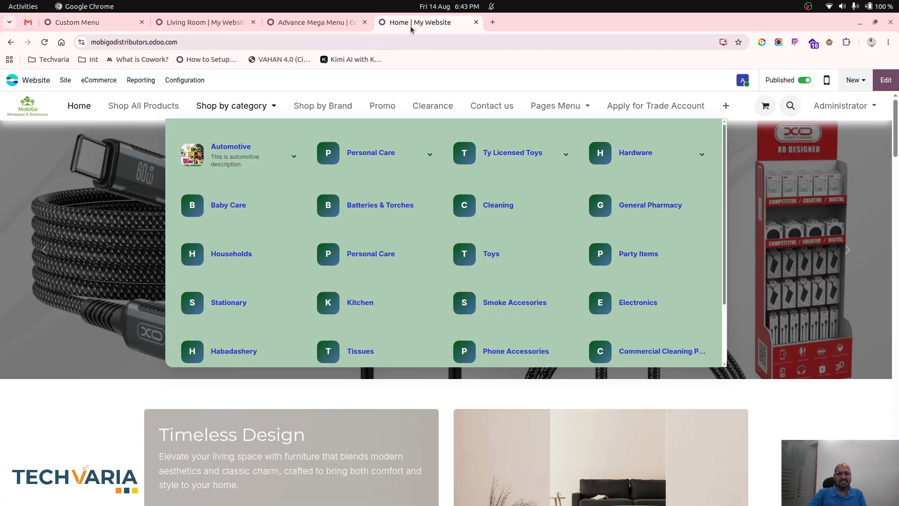
{"action": "left_click", "coordinate": [315, 22]}
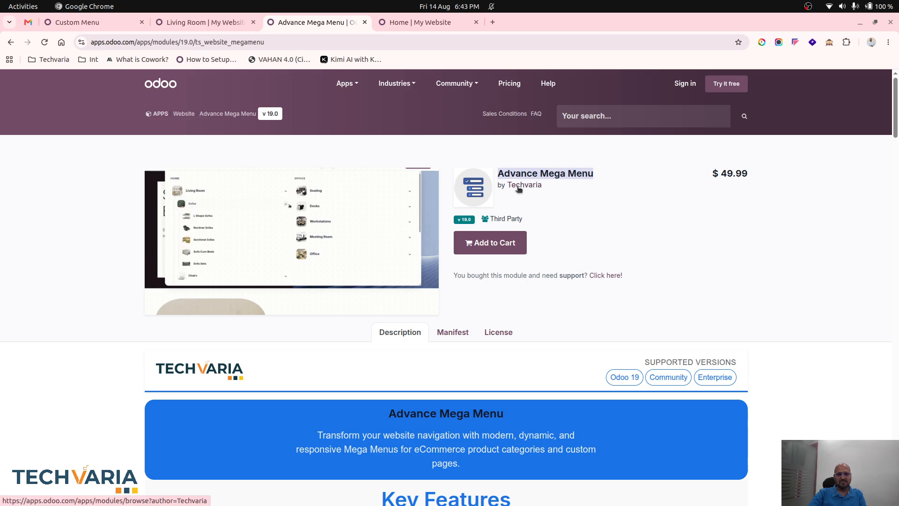
- Return to the backend Custom Menu record and review its Mega Menu Settings and general menu fields
{"action": "left_click", "coordinate": [109, 21]}
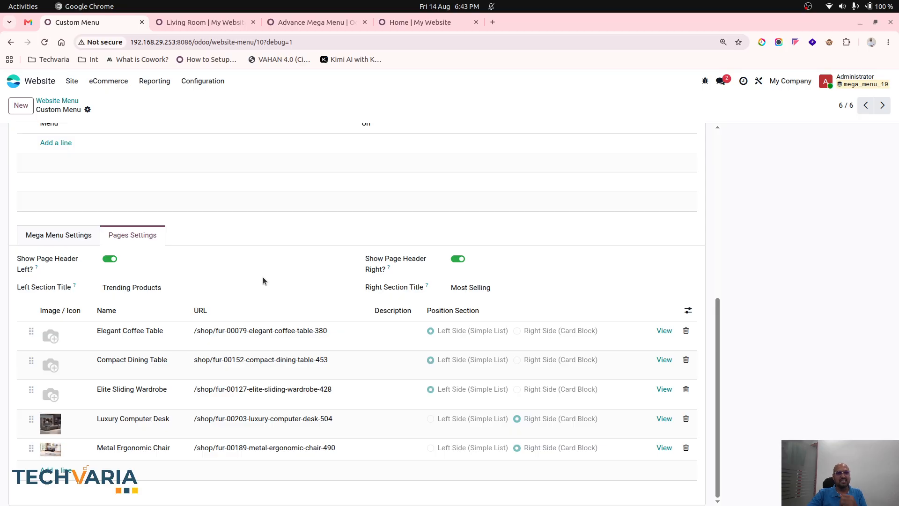
{"action": "left_click", "coordinate": [51, 235]}
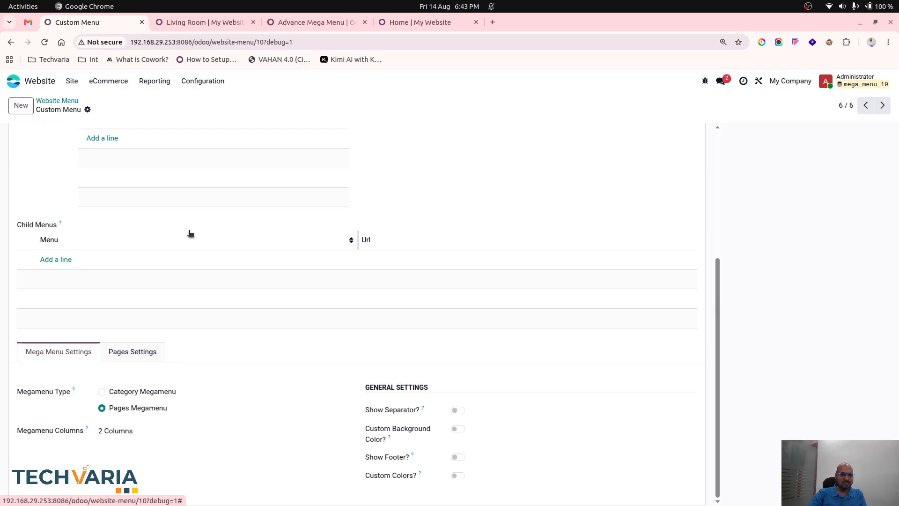
{"action": "scroll", "coordinate": [347, 280], "scroll_direction": "up", "scroll_amount": 3}
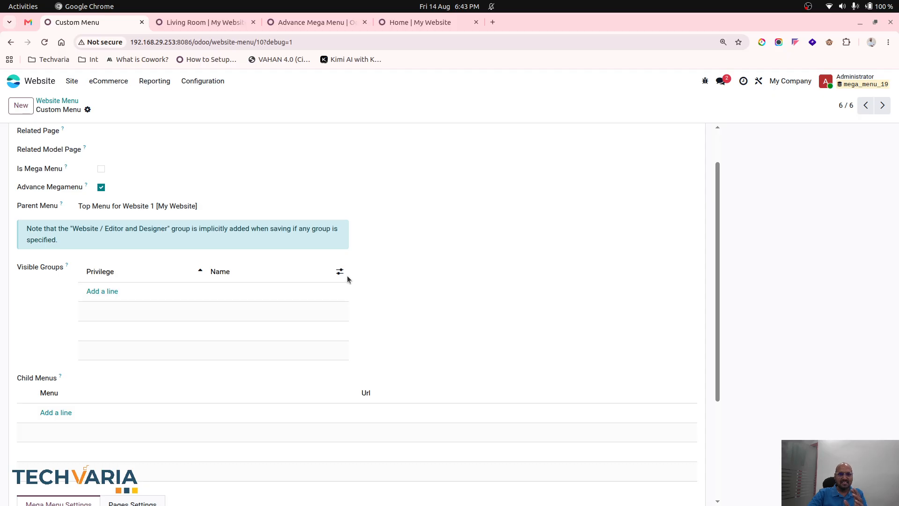
{"action": "scroll", "coordinate": [451, 288], "scroll_direction": "up", "scroll_amount": 1}
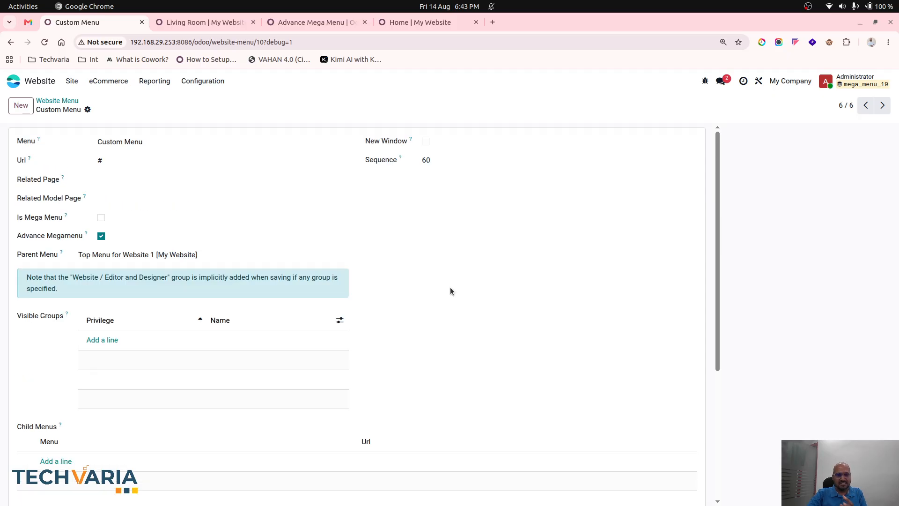